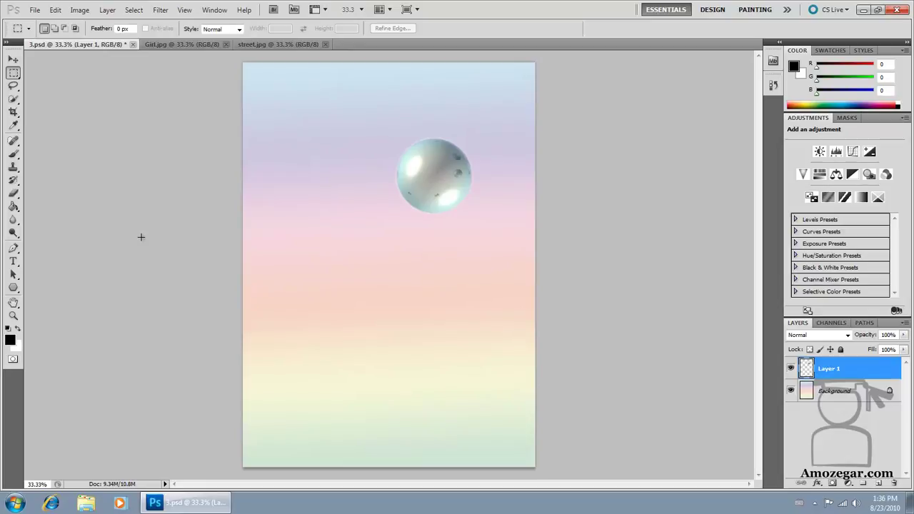
Switch to the Move tool in the Tools panel.
click(15, 61)
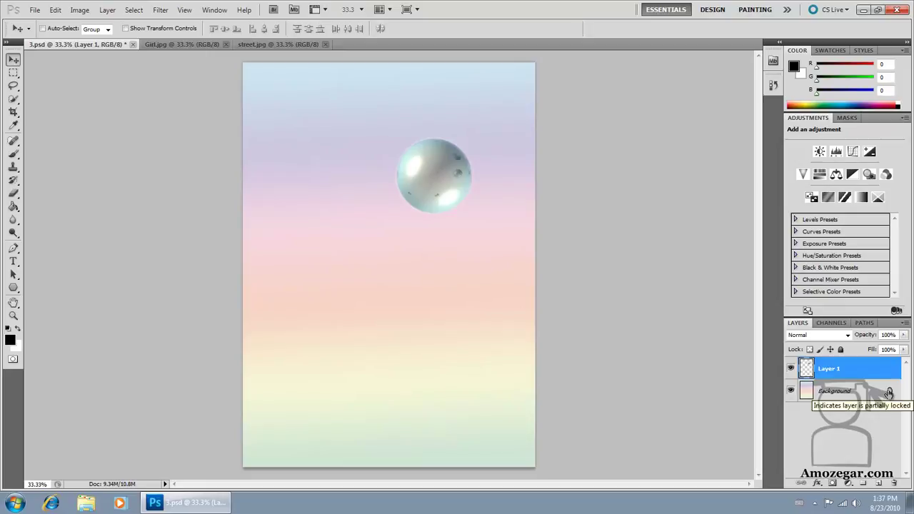
double_click(843, 397)
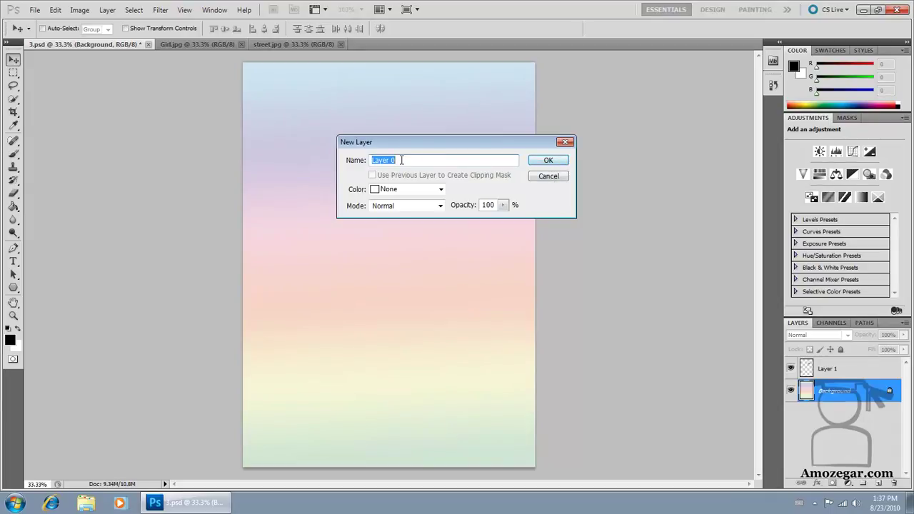
click(547, 160)
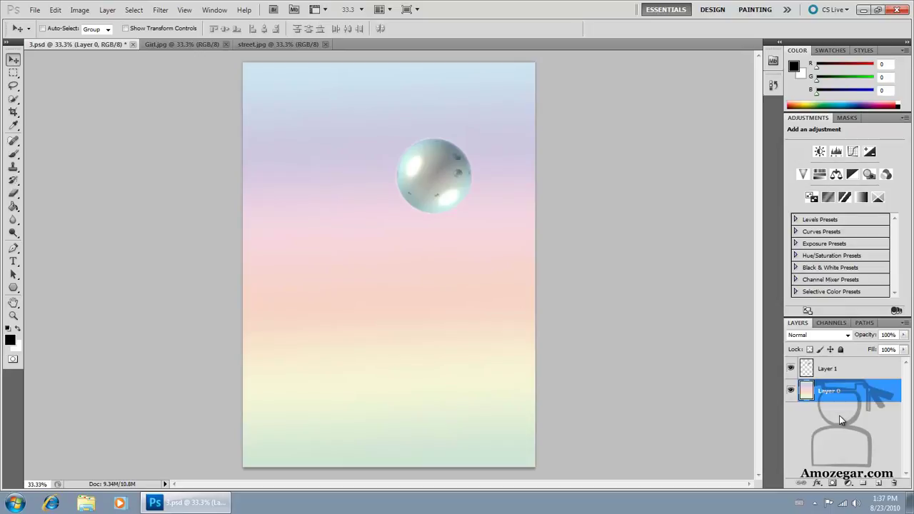
key(alt+l)
key(n)
key(b)
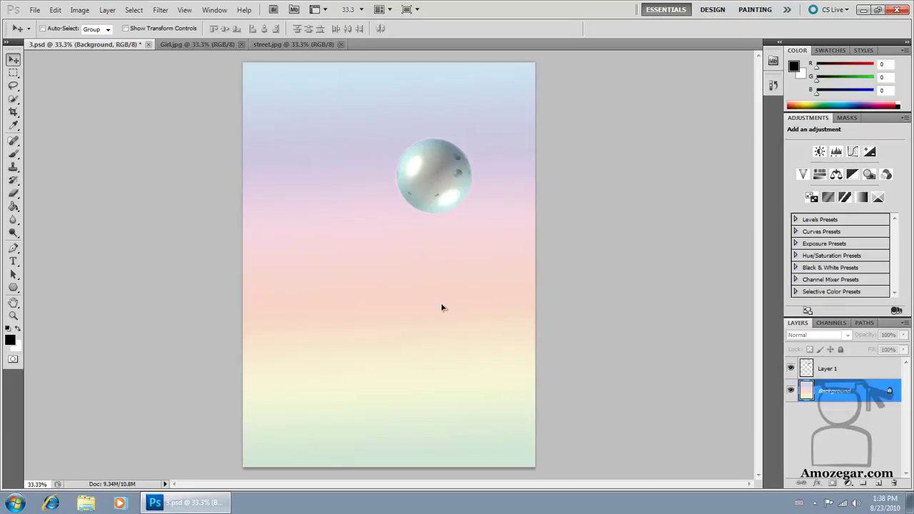
Try moving the locked Background, dismiss the warning, and select Layer 1.
click(472, 328)
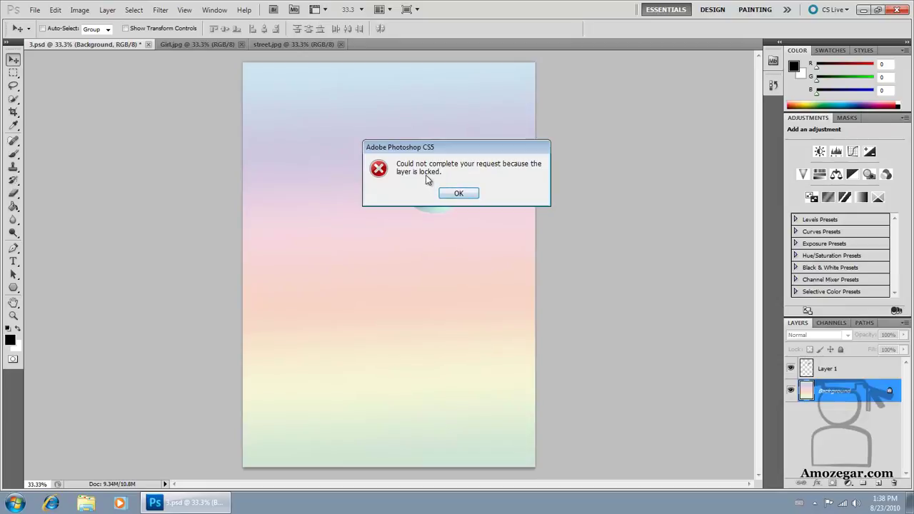
click(461, 194)
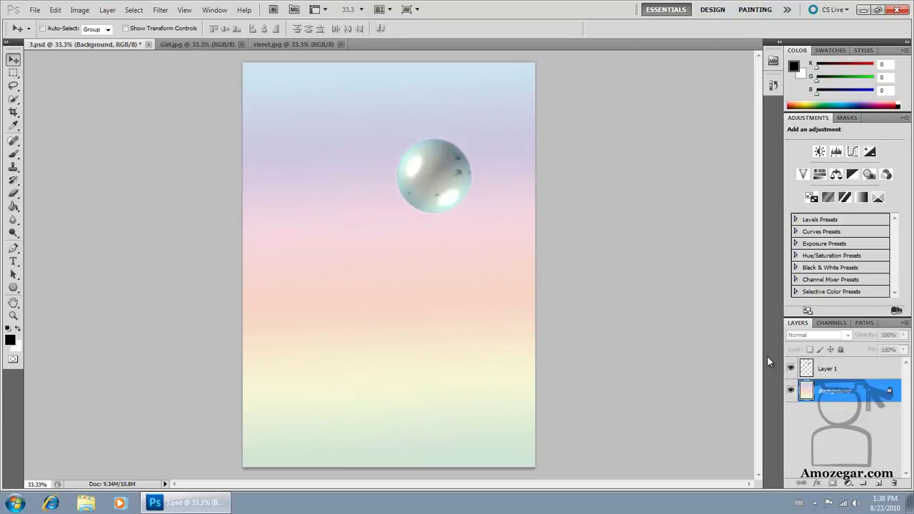
click(834, 368)
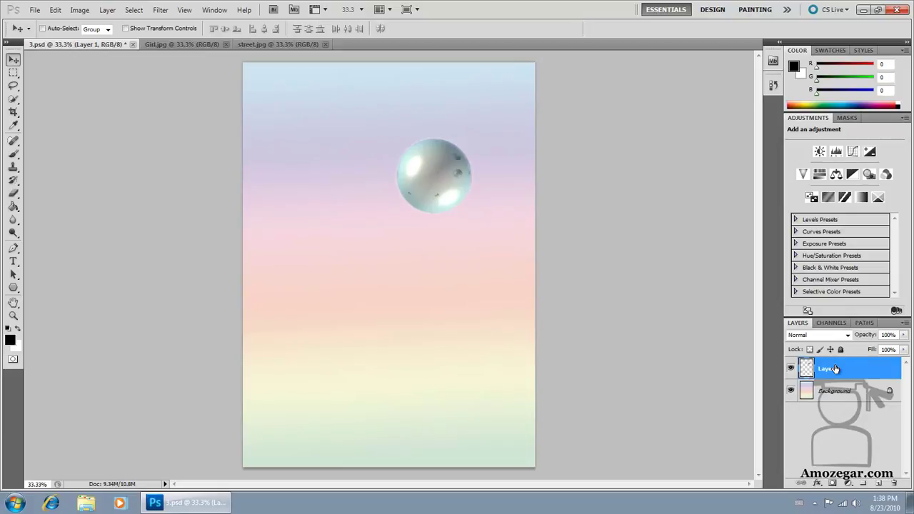
Try moving with no layer selected, dismiss the alert, and reselect Layer 1.
click(850, 434)
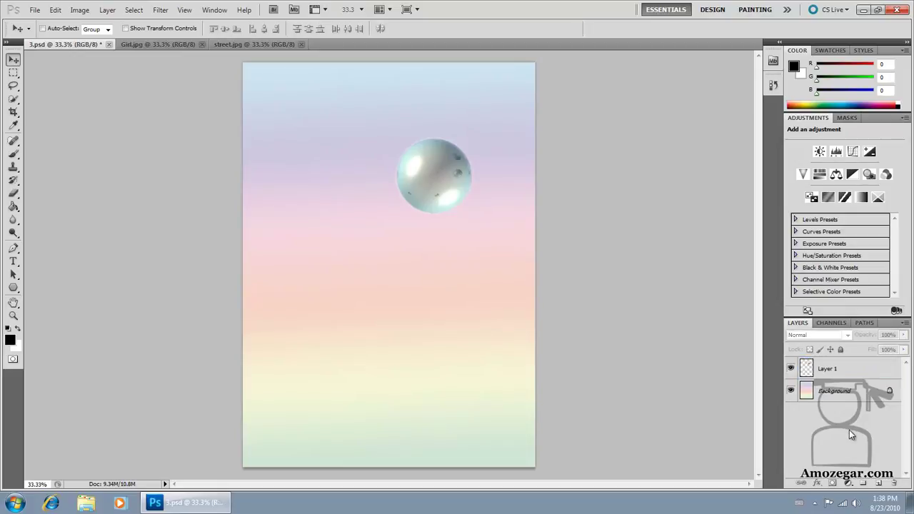
click(405, 270)
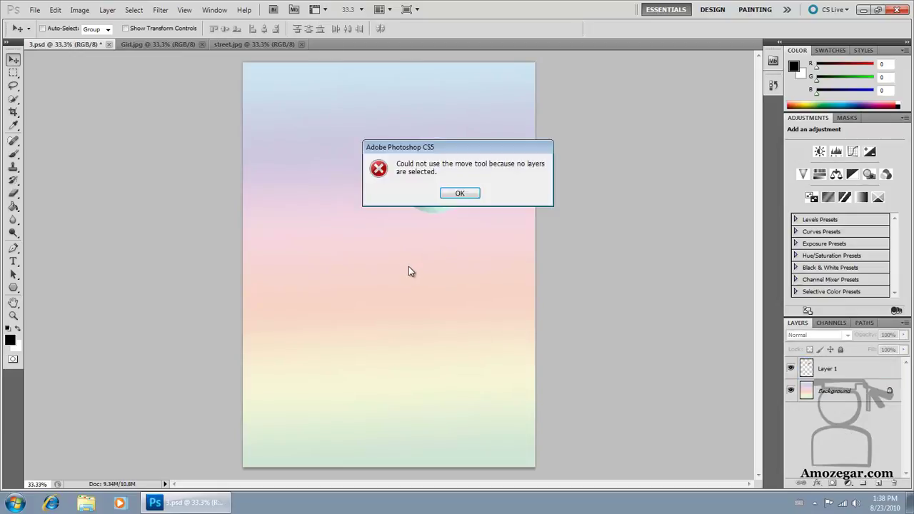
click(460, 193)
click(840, 370)
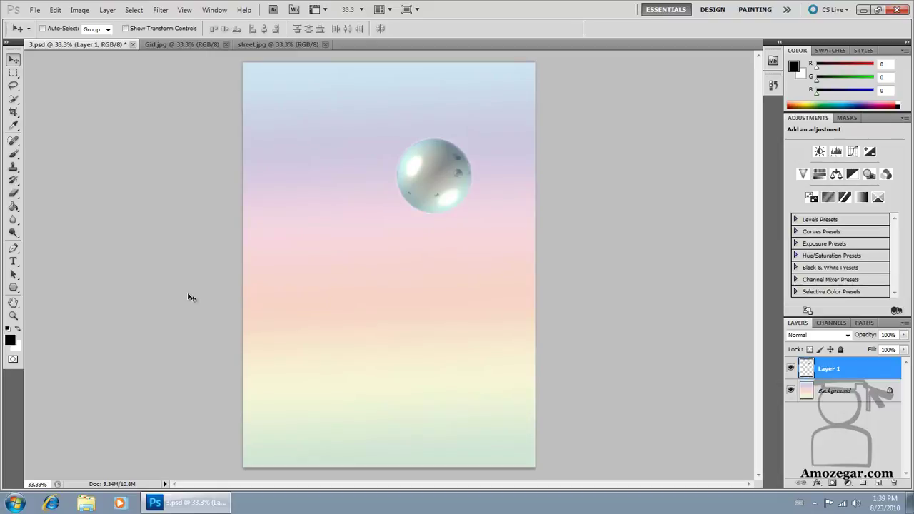
Drag the Layer 1 sphere up and to the right on the gradient.
mouse_move(324, 284)
mouse_down()
mouse_move(313, 277)
mouse_move(362, 268)
mouse_up()
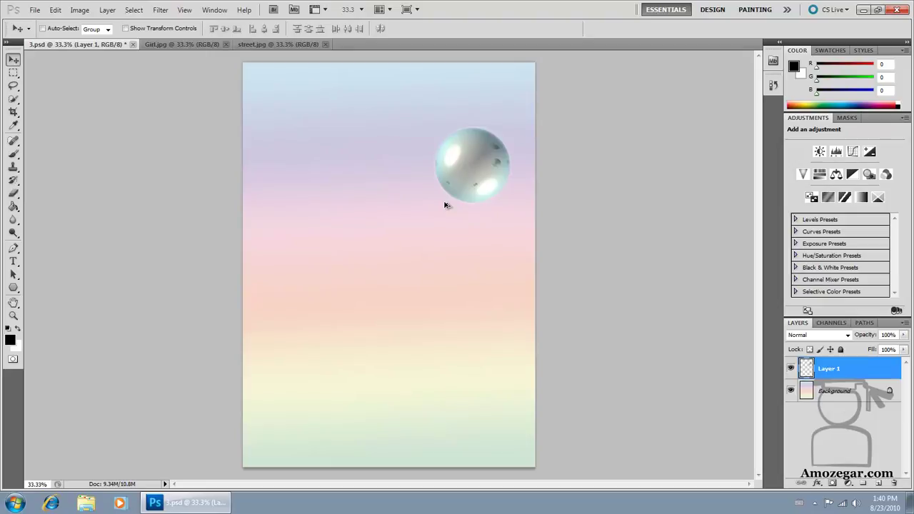
Alt-drag the sphere twice, placing each new copy lower below the original.
drag(445, 205, 388, 271)
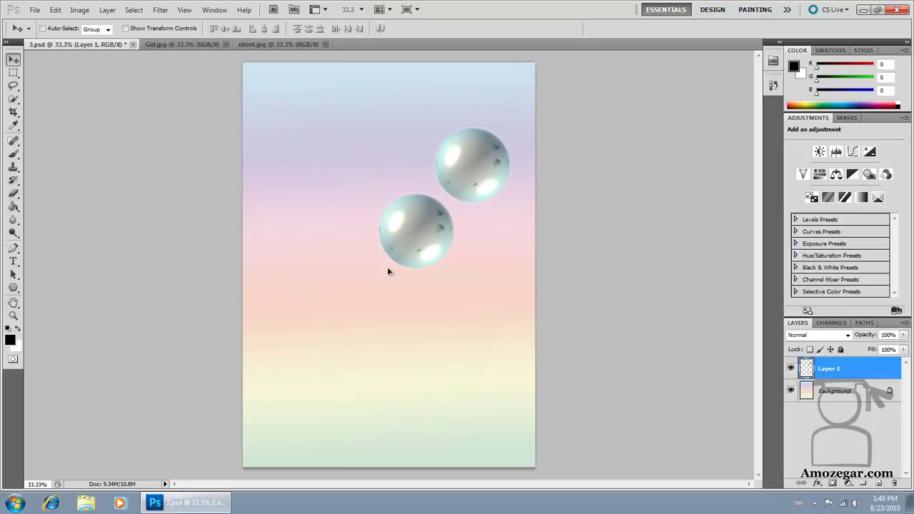
drag(388, 271, 374, 282)
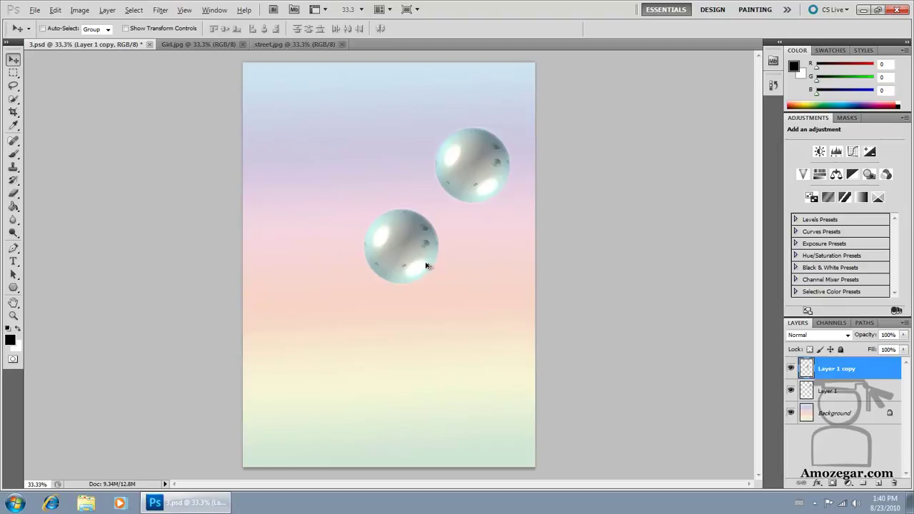
drag(426, 266, 422, 372)
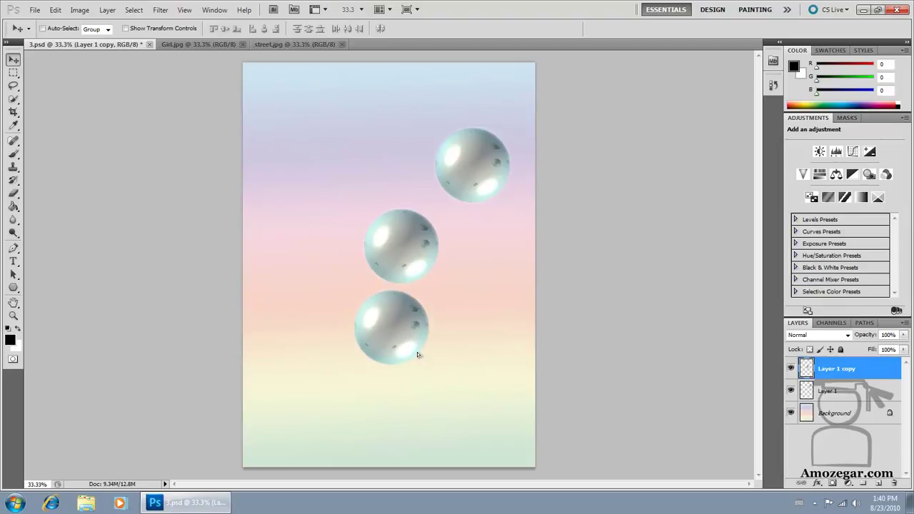
key(ctrl+j)
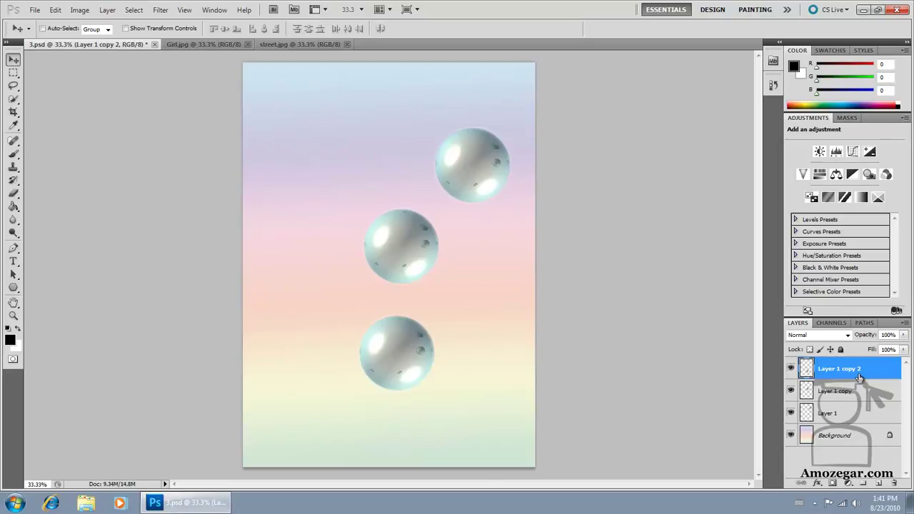
Rename Layer 1 copy to Layer 2 and Layer 1 copy 2 to Layer 3.
double_click(846, 392)
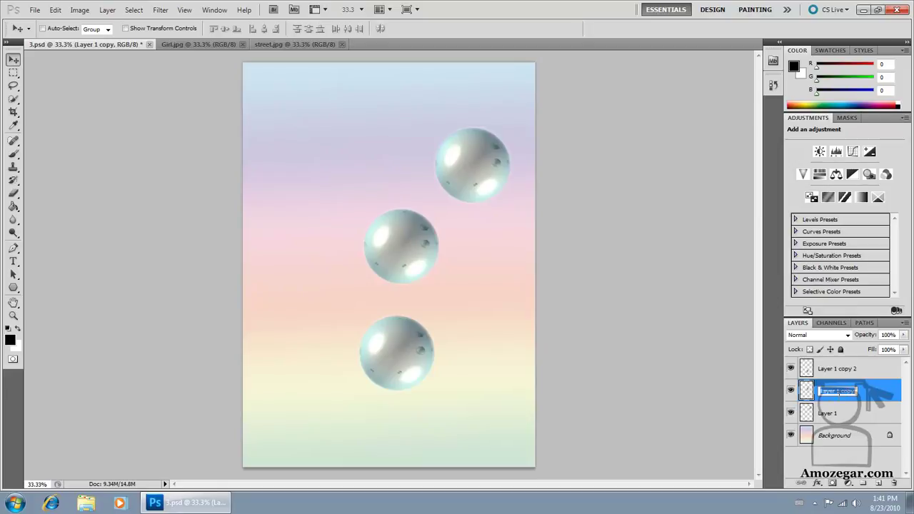
drag(838, 393, 867, 399)
text(2)
double_click(852, 368)
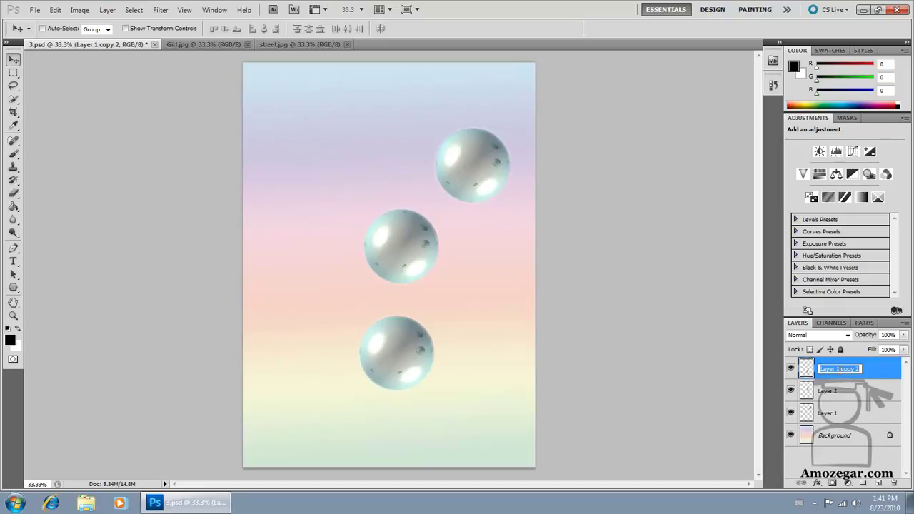
drag(839, 369, 863, 369)
text(3)
key(Return)
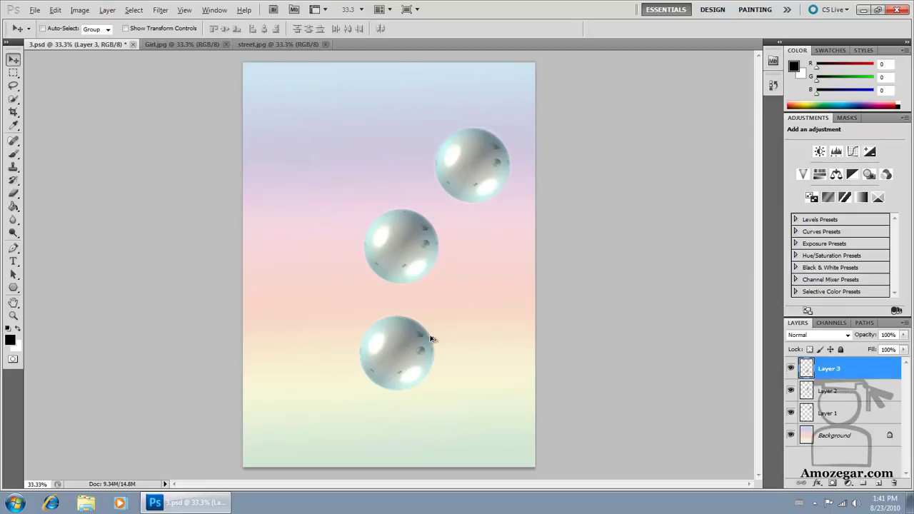
Duplicate the bottom sphere down-right as Layer 3 copy, undoing and redoing the copy.
drag(451, 321, 476, 370)
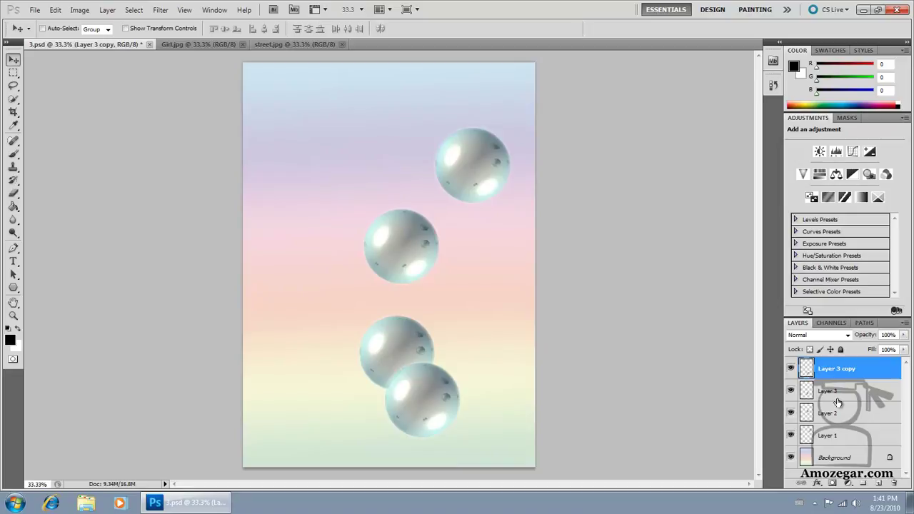
key(ctrl+z)
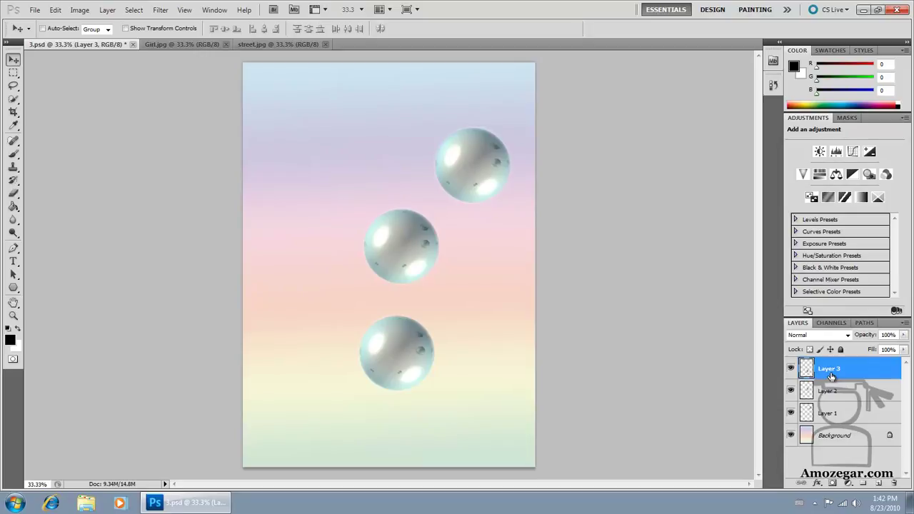
key(ctrl+j)
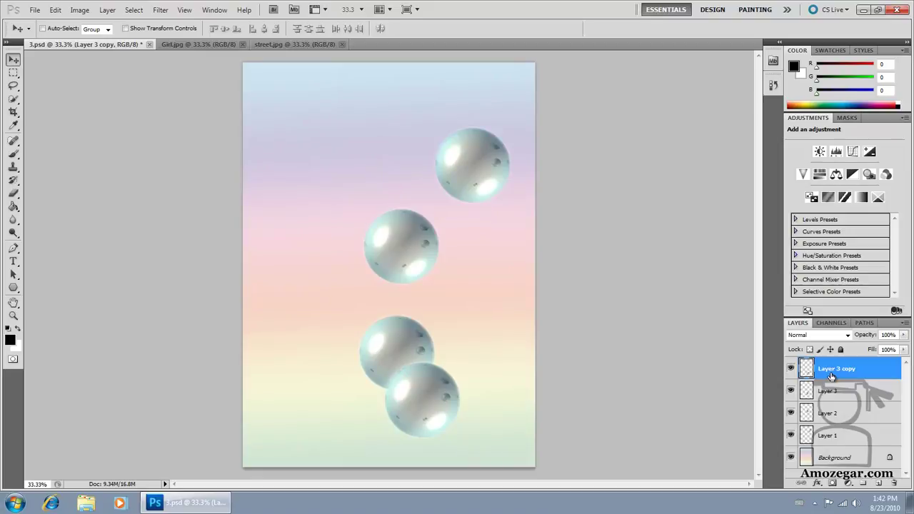
key(ctrl+z)
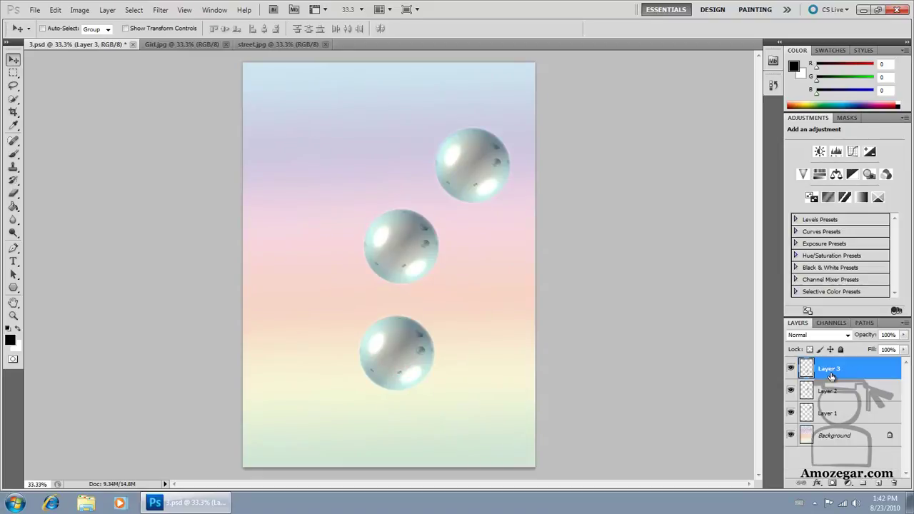
key(ctrl+alt+z)
key(ctrl+alt+z)
key(ctrl+j)
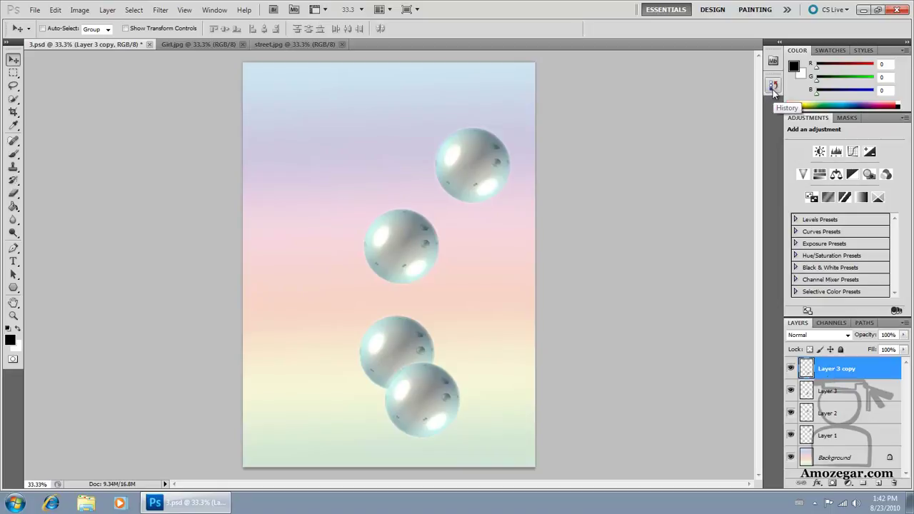
click(772, 86)
mouse_move(758, 121)
mouse_down()
mouse_move(757, 109)
mouse_move(759, 122)
mouse_up()
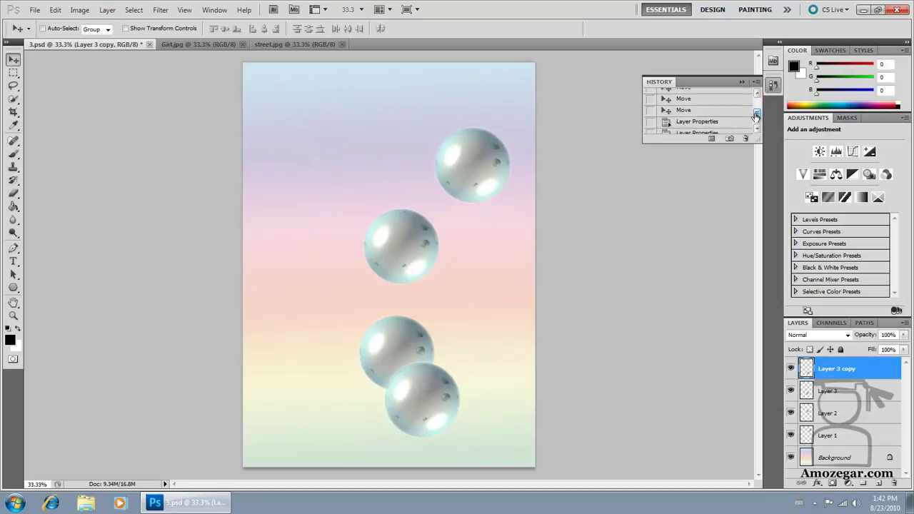
click(693, 112)
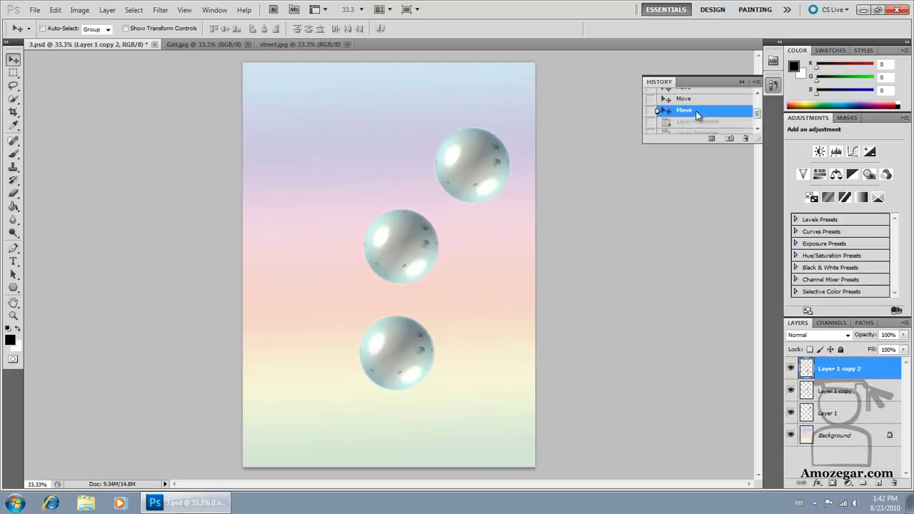
click(757, 128)
click(689, 129)
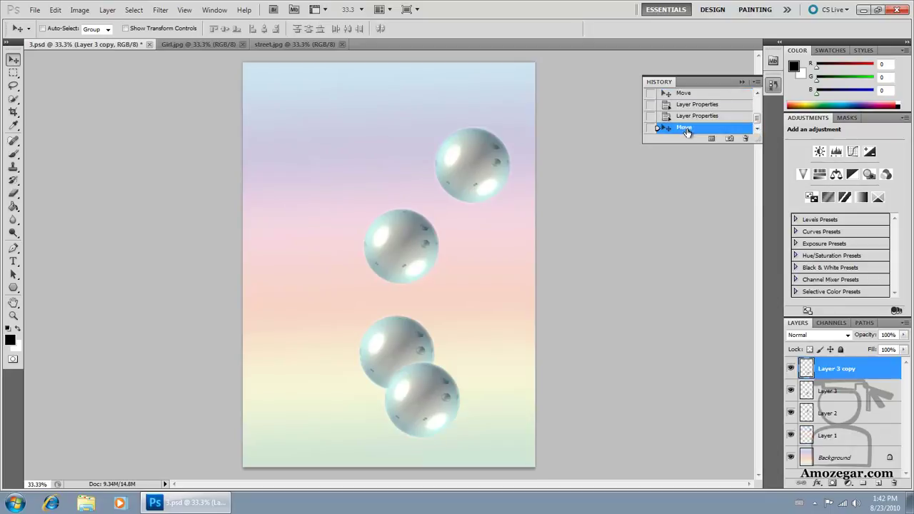
drag(760, 144, 756, 263)
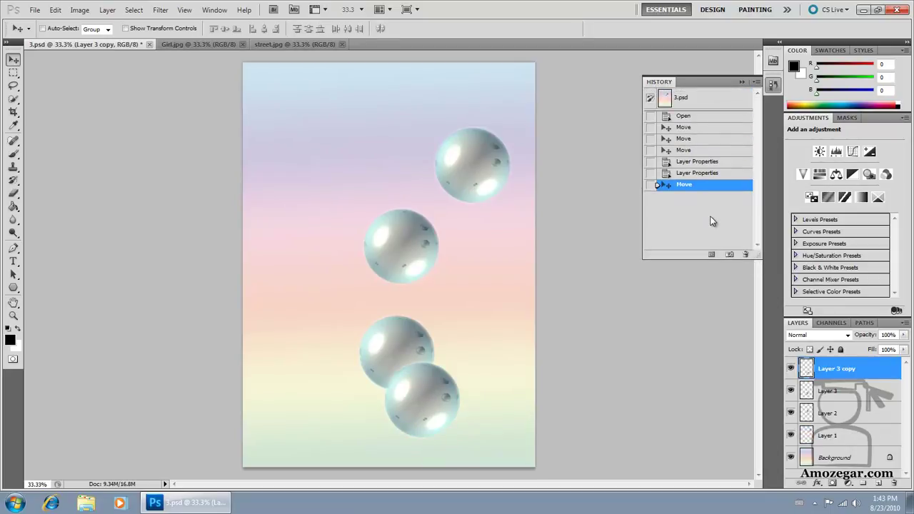
click(683, 115)
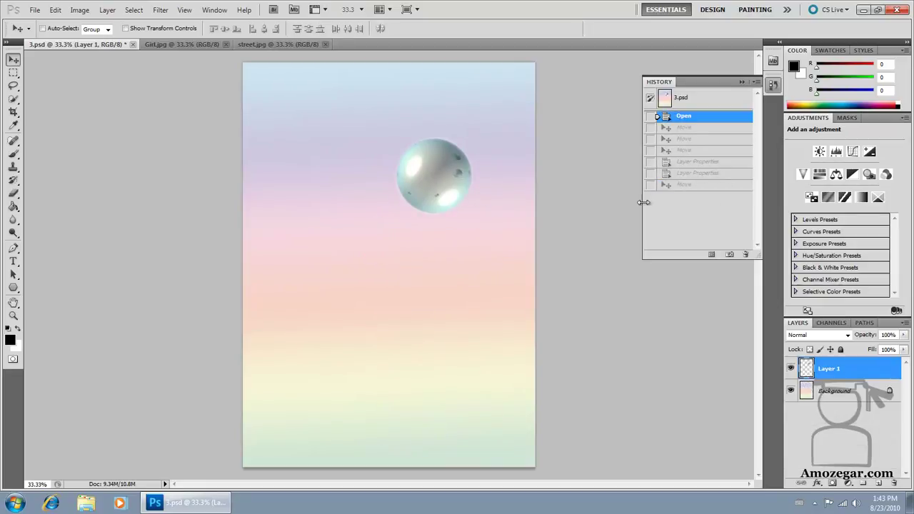
click(686, 186)
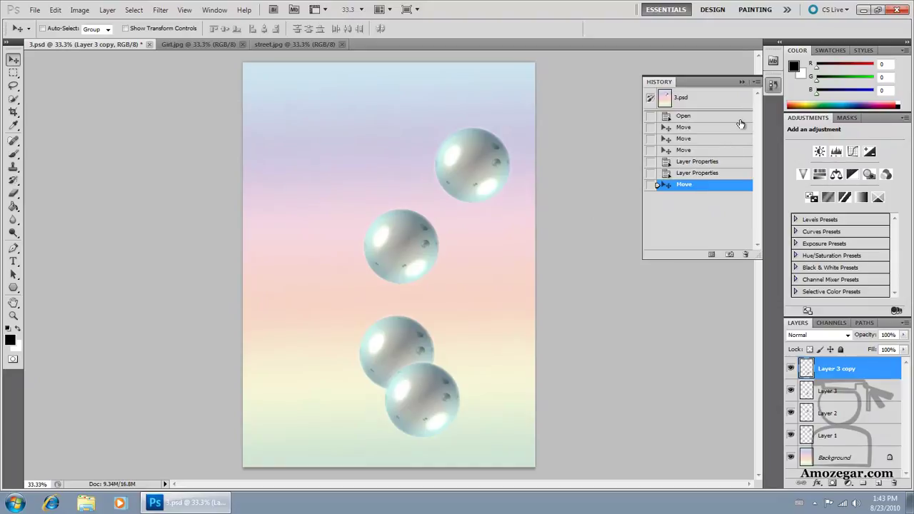
click(742, 82)
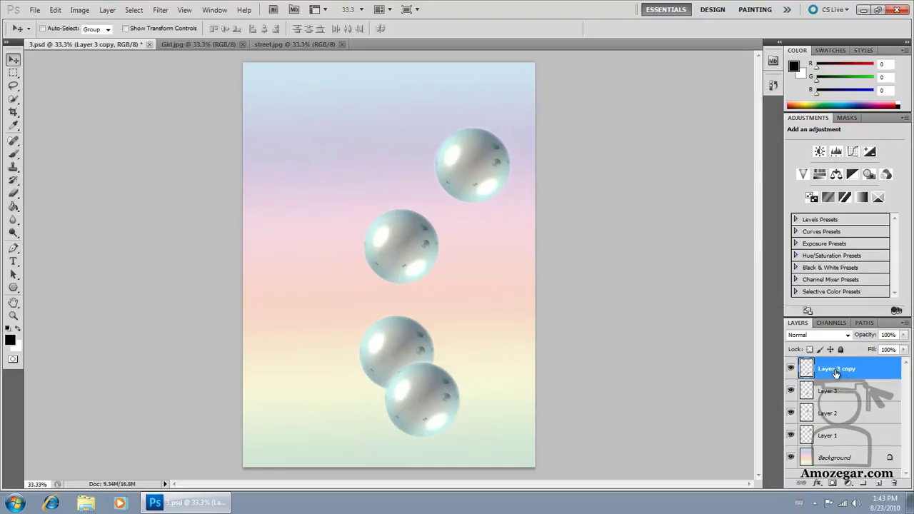
Delete the Layer 3 copy layer and turn on Auto-Select in the Move options.
drag(850, 377, 896, 486)
click(896, 486)
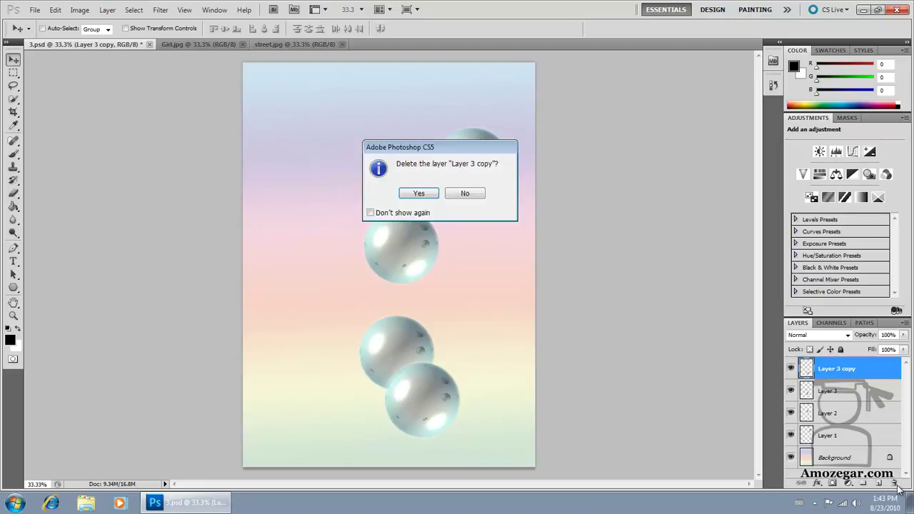
click(417, 194)
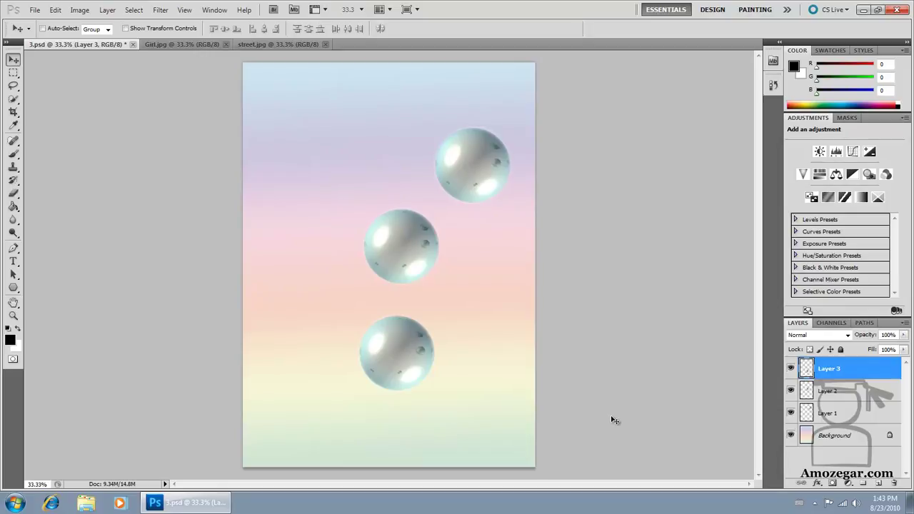
click(43, 29)
Drag the three spheres individually into a spread-out triangle.
click(413, 253)
click(843, 385)
drag(413, 255, 323, 199)
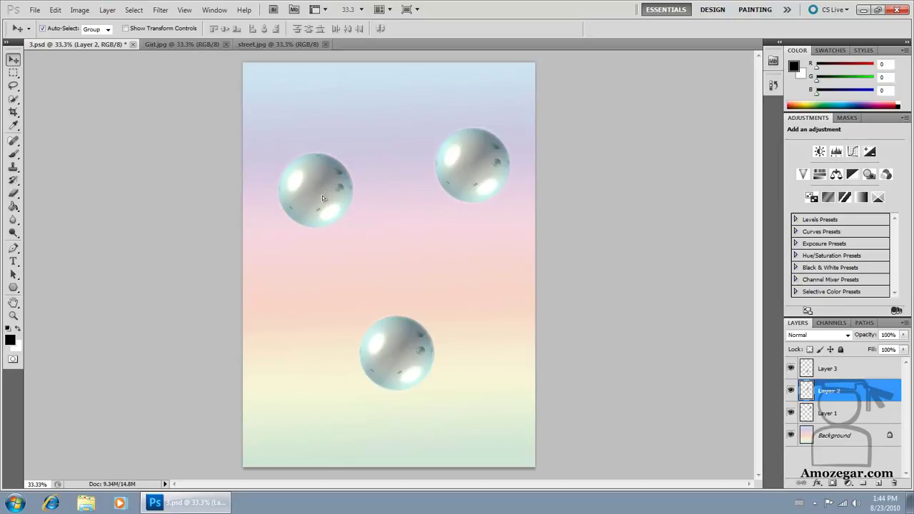
click(475, 186)
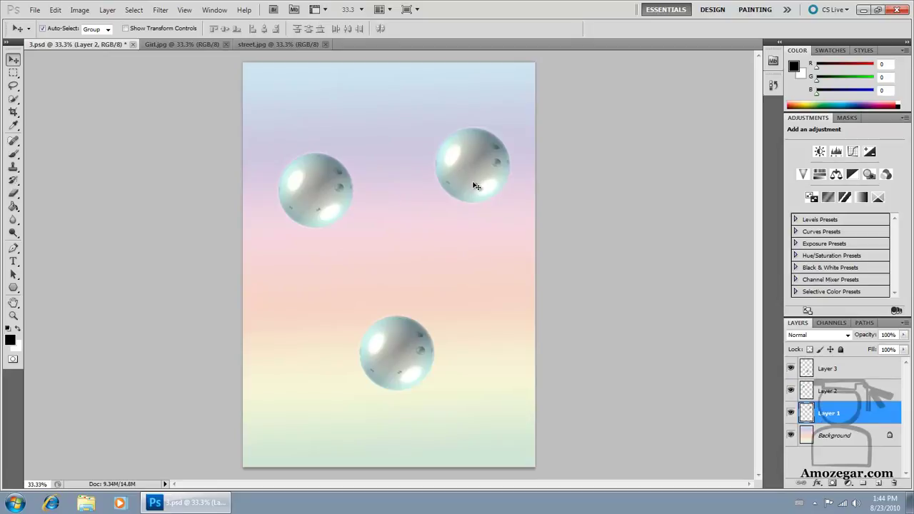
drag(477, 185, 485, 260)
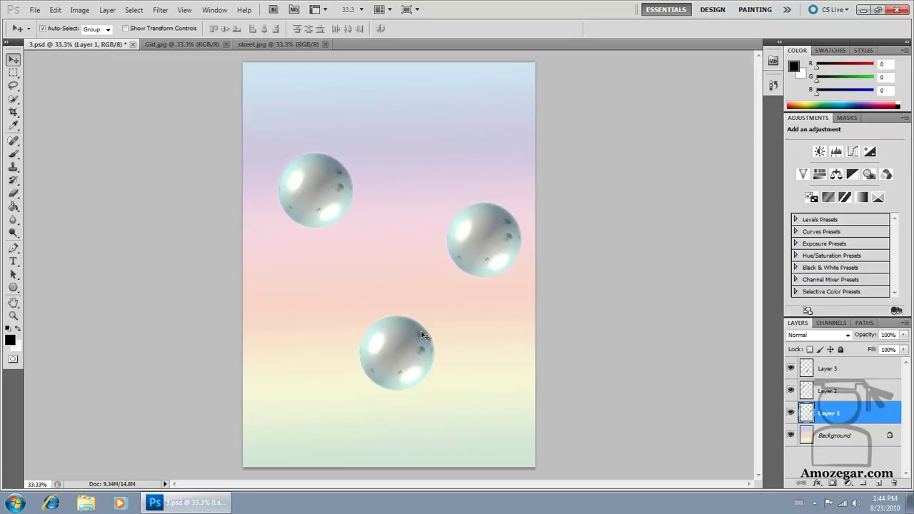
drag(413, 354, 340, 315)
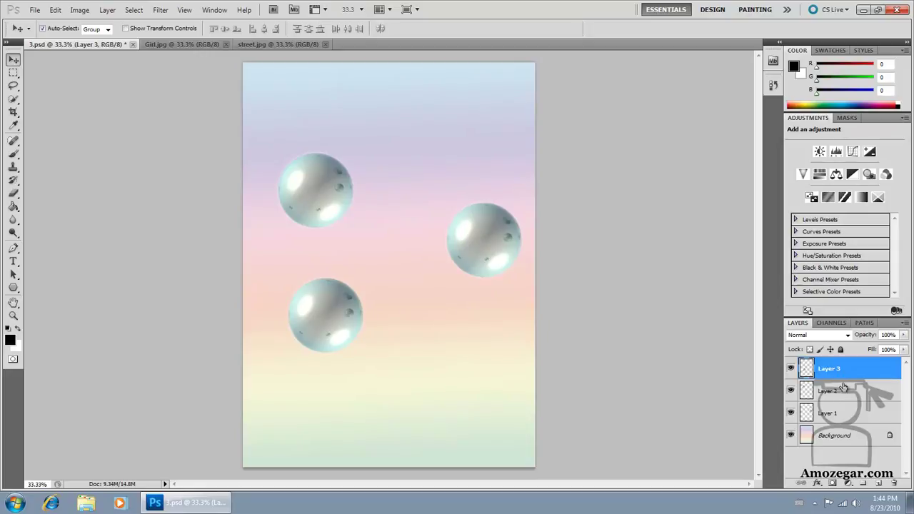
Select Layers 1, 2 and 3 together, turn off Auto-Select, and move them as one.
ctrl+click(839, 415)
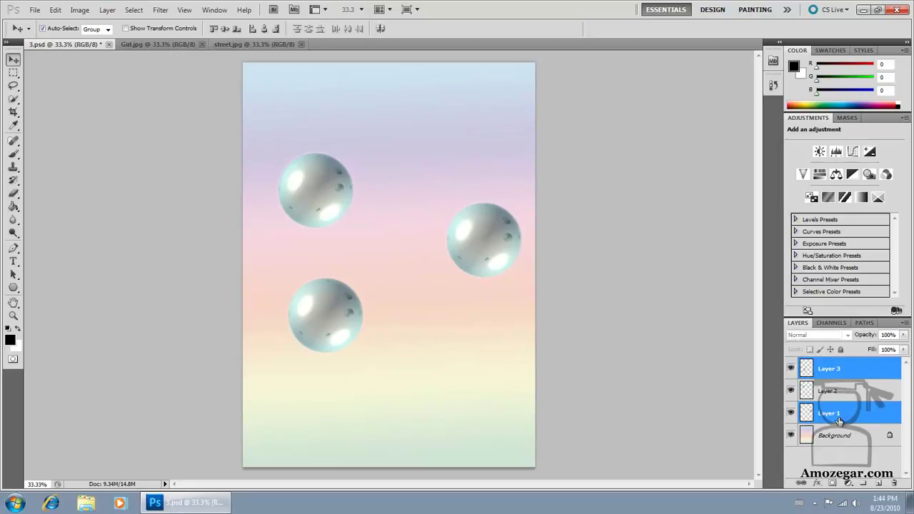
ctrl+click(841, 440)
ctrl+click(841, 417)
ctrl+click(844, 438)
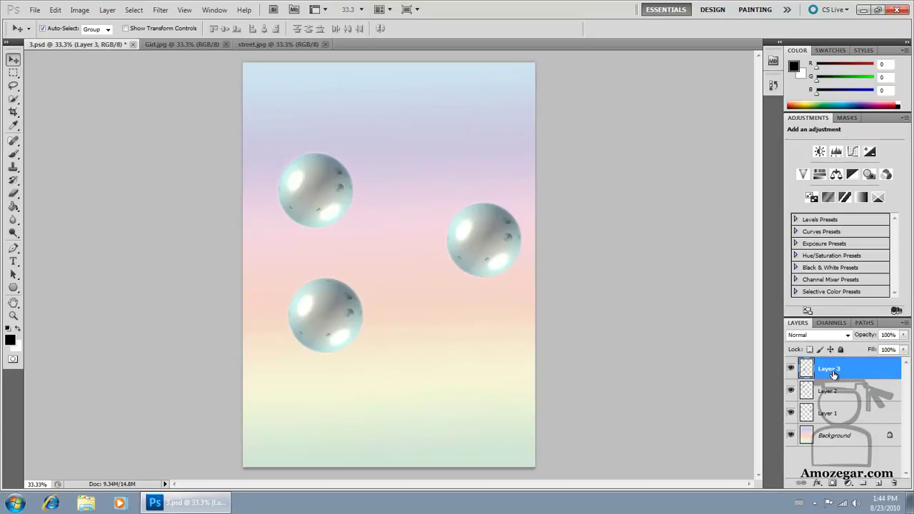
shift+click(836, 421)
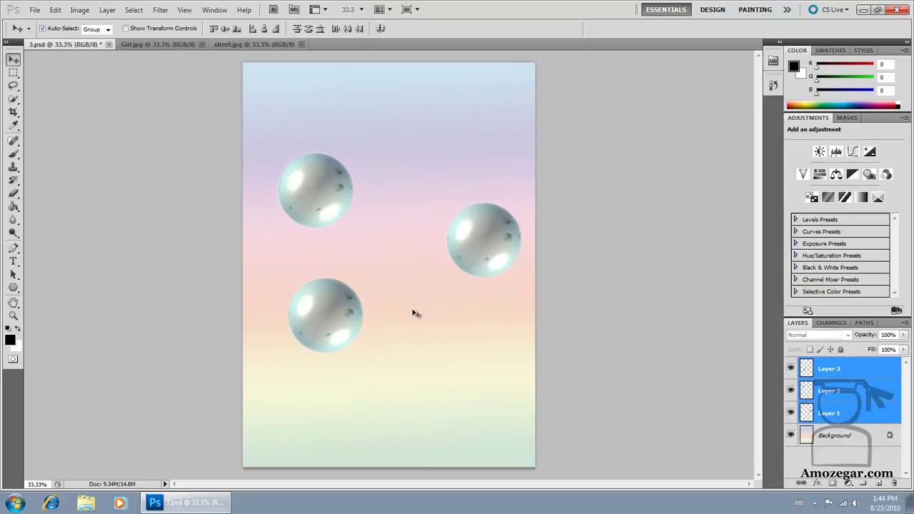
mouse_move(347, 319)
mouse_down()
mouse_move(371, 263)
mouse_move(350, 321)
mouse_move(346, 289)
mouse_move(350, 308)
mouse_up()
click(43, 29)
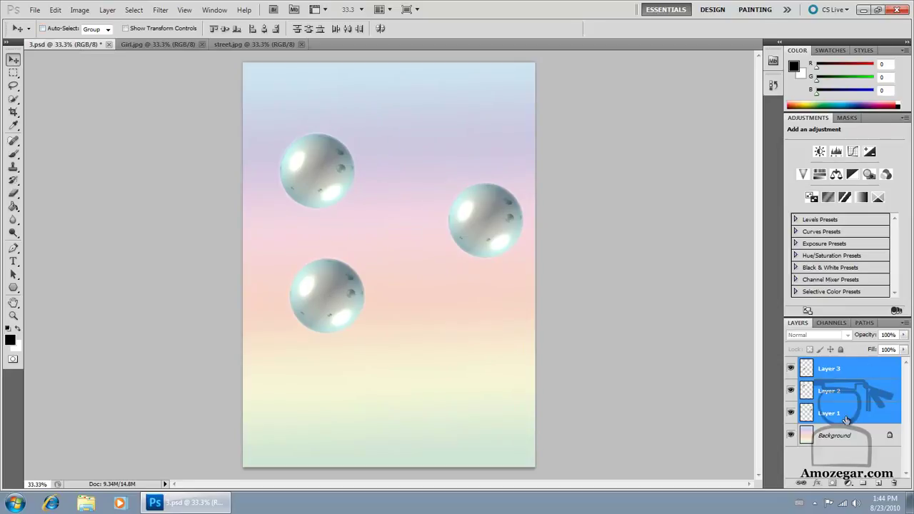
mouse_move(353, 309)
mouse_down()
mouse_move(362, 298)
mouse_move(343, 284)
mouse_move(340, 321)
mouse_move(335, 290)
mouse_move(343, 286)
mouse_move(344, 295)
mouse_up()
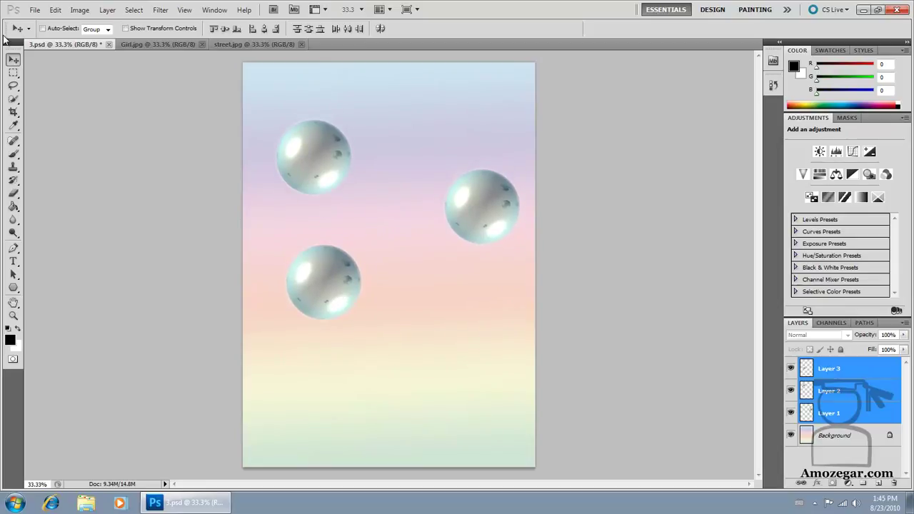
Turn Auto-Select back on and set it to pick individual Layers.
click(43, 29)
click(108, 30)
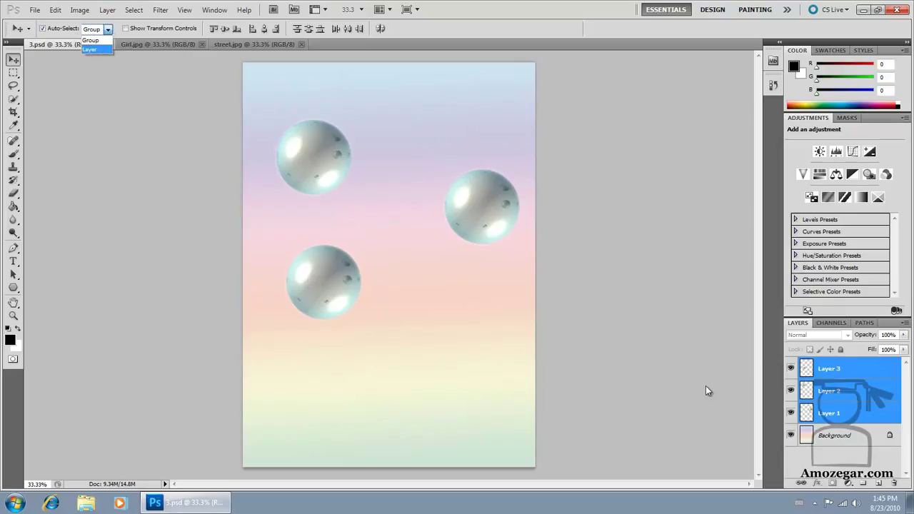
click(95, 50)
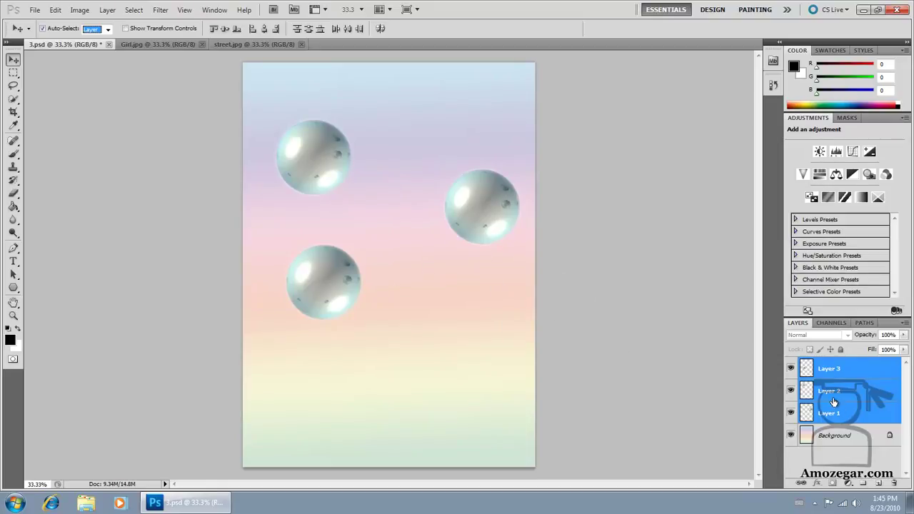
Select Layer 3 and Layer 2 and group them into Group 1 with Ctrl+G.
click(829, 373)
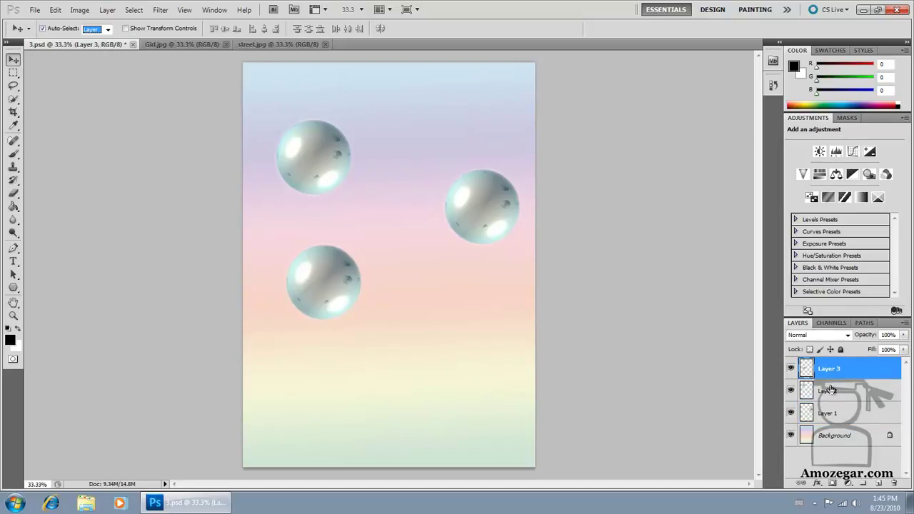
shift+click(830, 390)
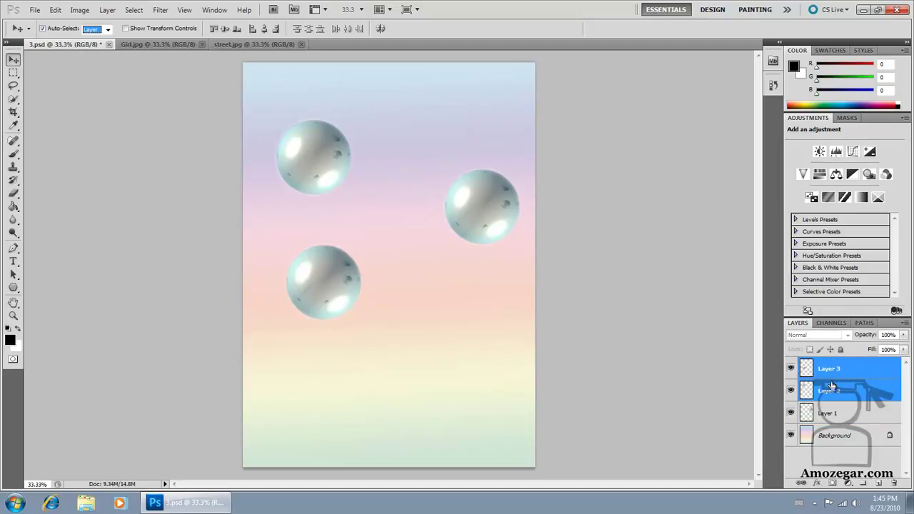
key(ctrl+g)
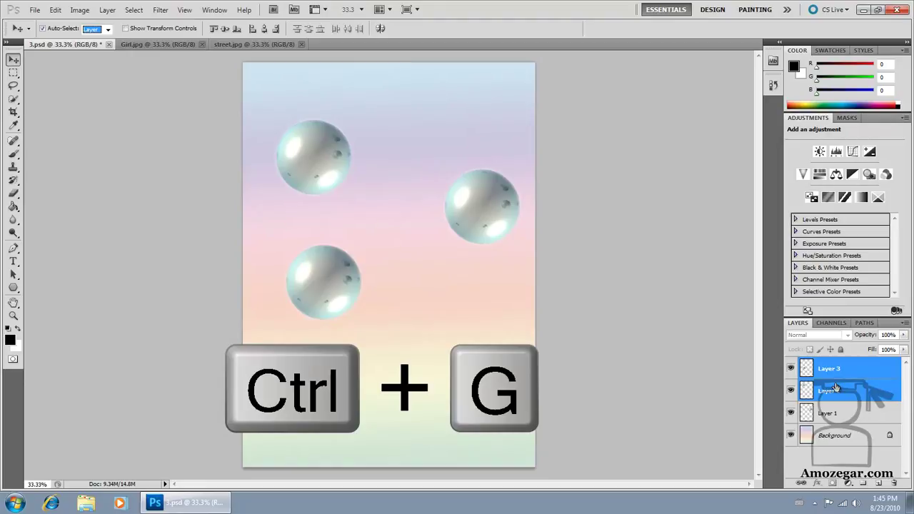
key(ctrl+g)
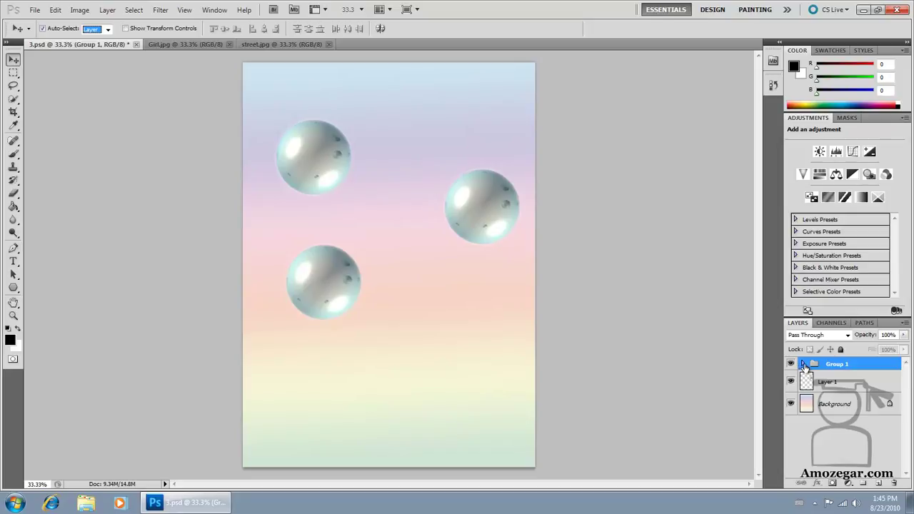
Expand Group 1, nudge one sphere, then set Auto-Select to Group and drag both spheres up.
click(804, 364)
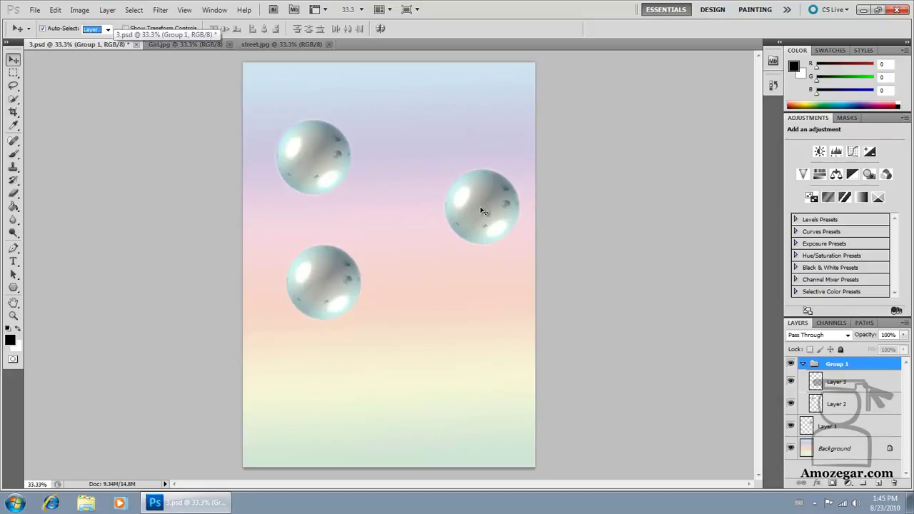
mouse_move(342, 272)
mouse_down()
mouse_move(352, 306)
mouse_move(348, 285)
mouse_up()
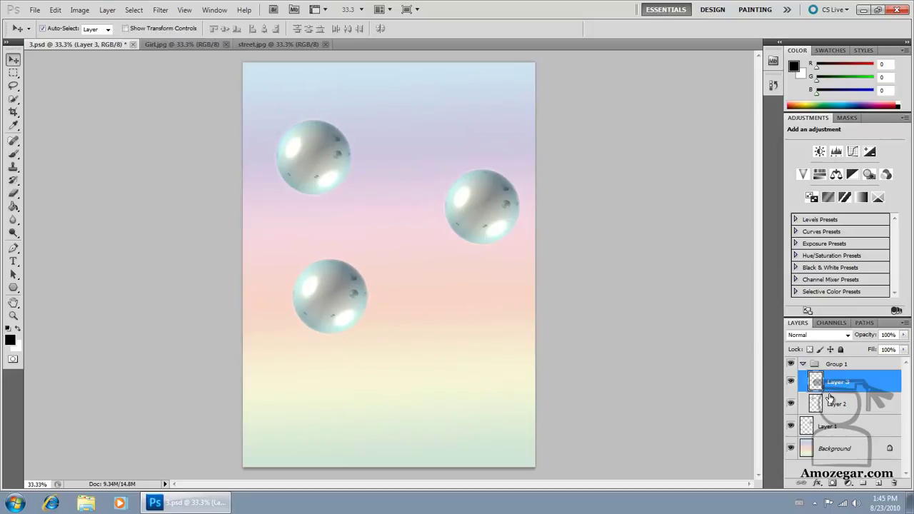
click(108, 29)
mouse_move(328, 284)
mouse_down()
mouse_move(338, 252)
mouse_move(332, 284)
mouse_move(331, 265)
mouse_move(318, 297)
mouse_move(321, 277)
mouse_up()
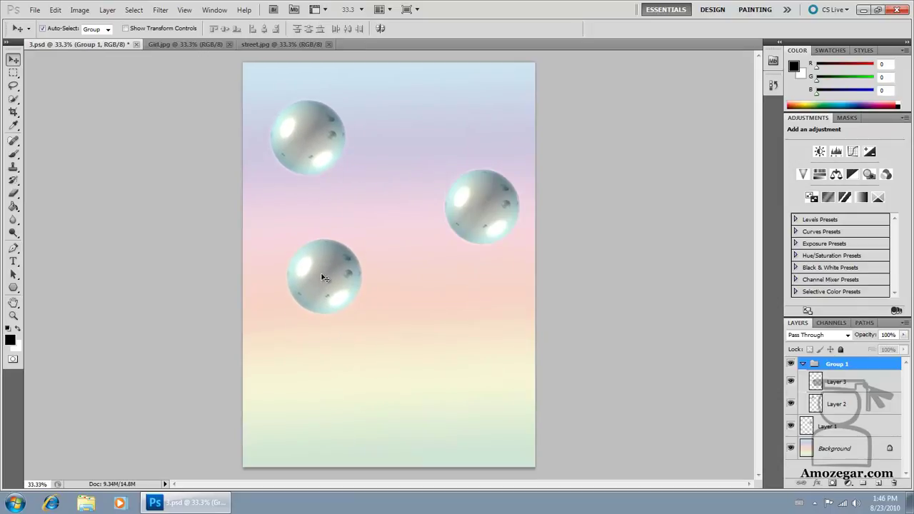
Enable Show Transform Controls and view bounding boxes for Layer 3, Layer 2, Layer 1 and Background.
click(125, 28)
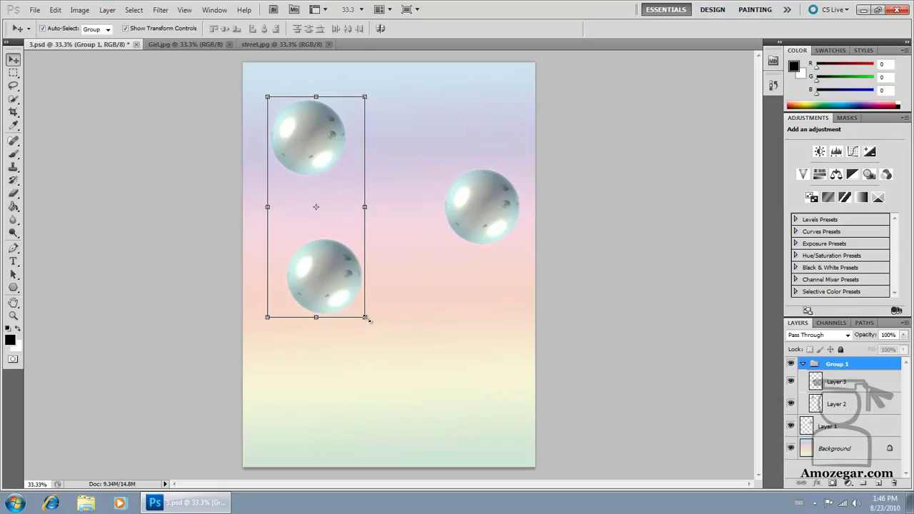
click(837, 384)
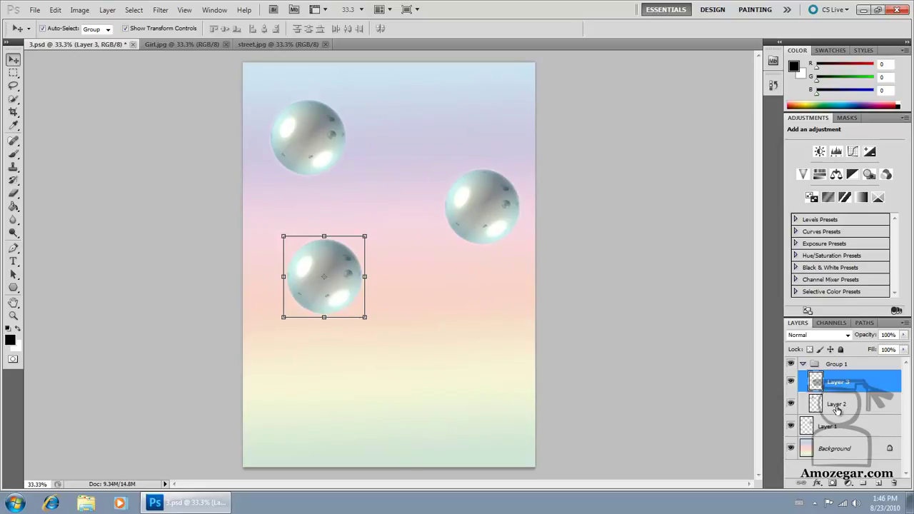
click(837, 405)
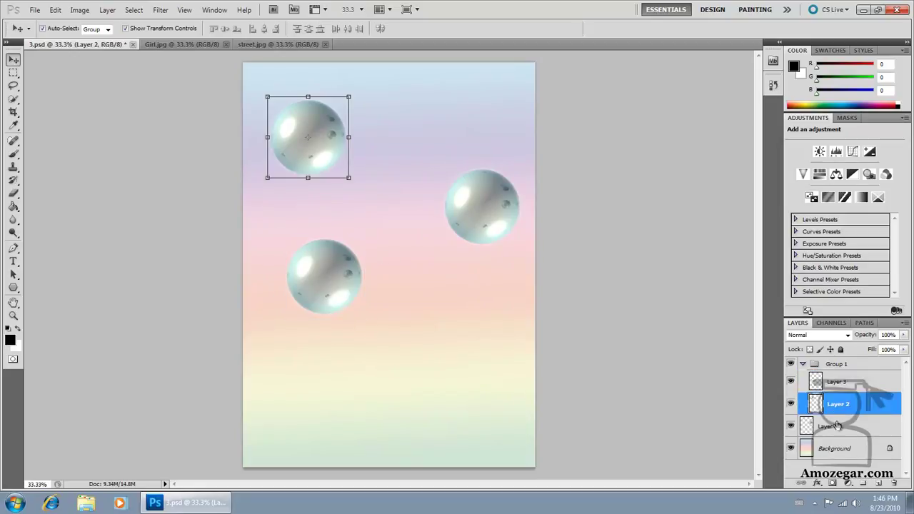
click(837, 427)
click(833, 450)
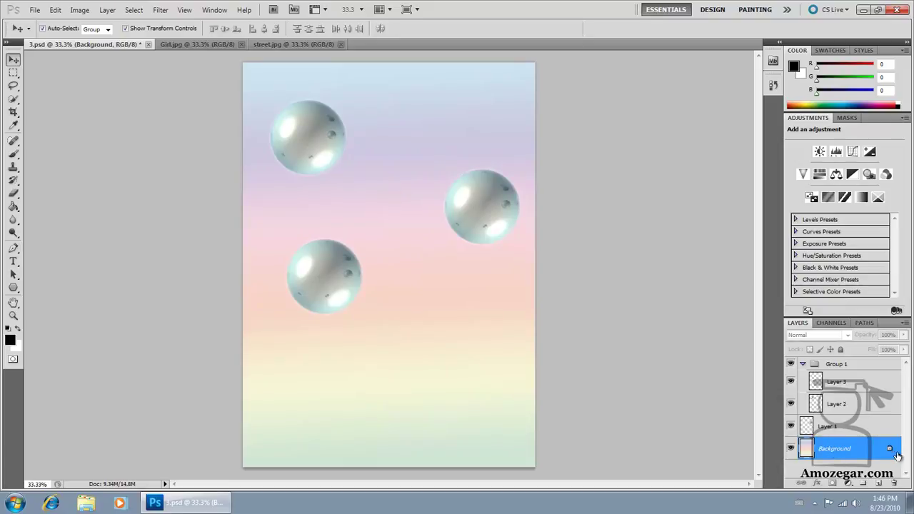
Convert Background into Layer 0, then move it right and back so the gradient fills the canvas.
double_click(850, 454)
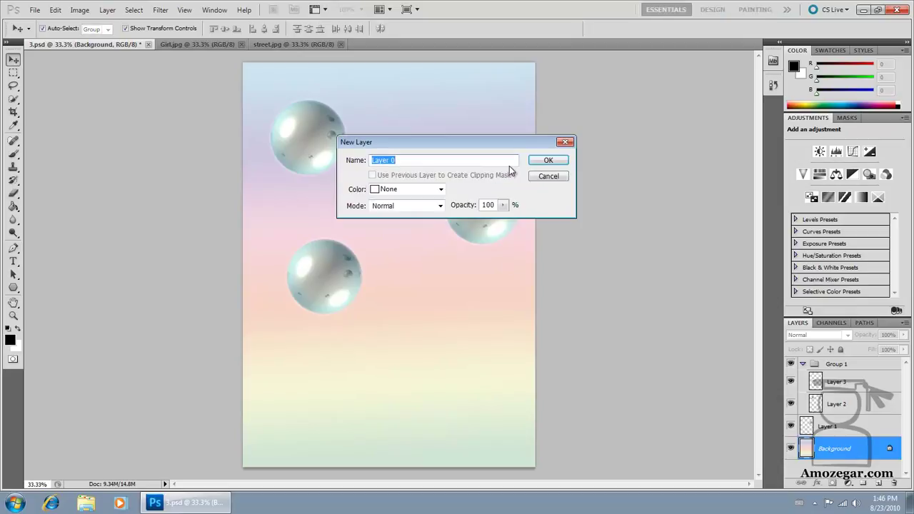
click(548, 160)
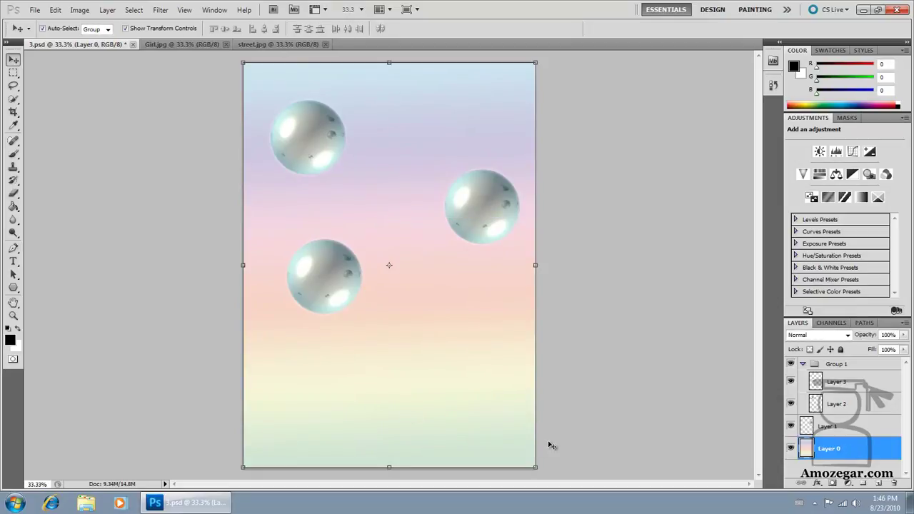
drag(502, 412, 570, 408)
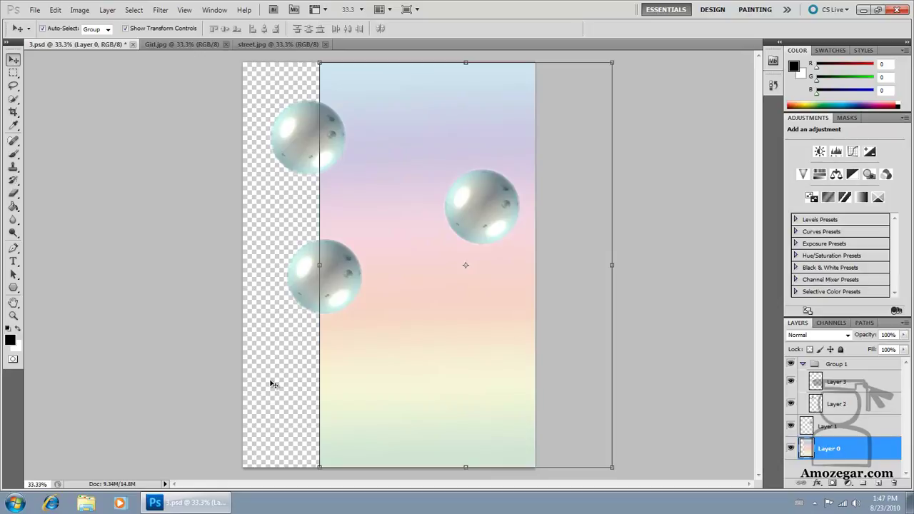
drag(273, 384, 270, 384)
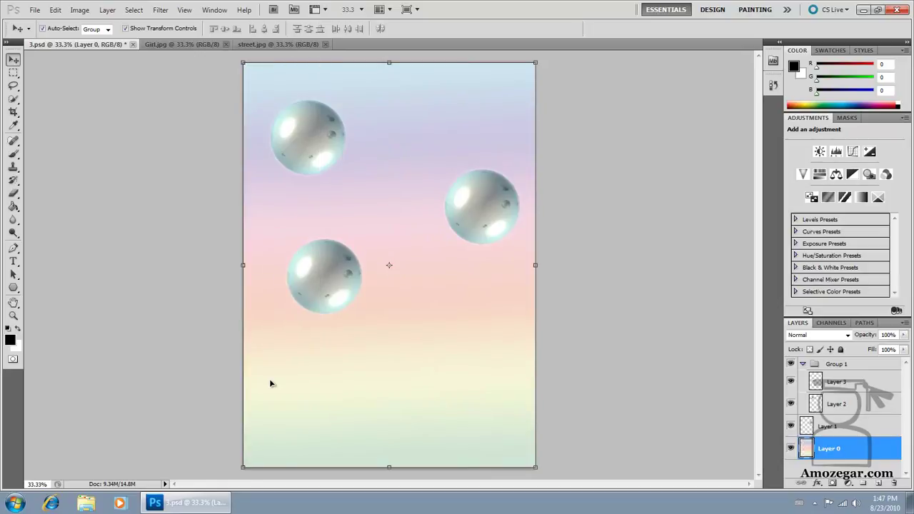
key(ctrl+alt+z)
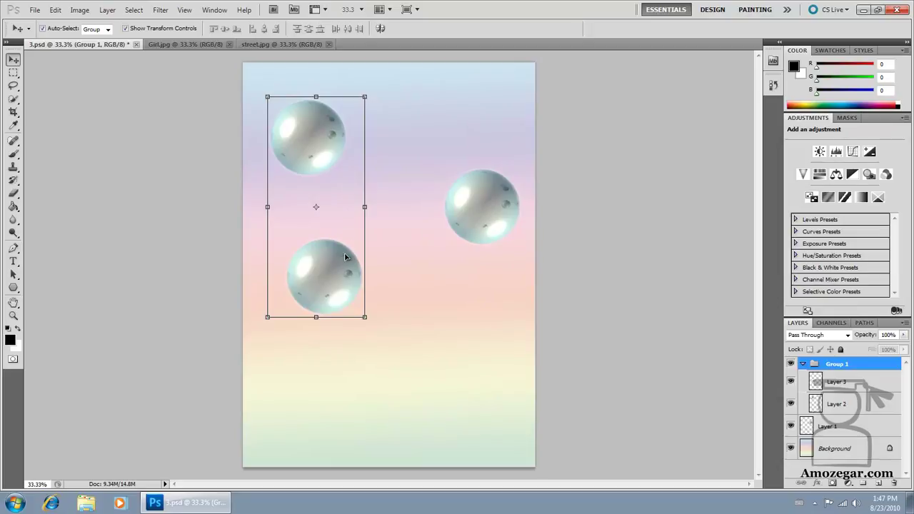
mouse_move(348, 286)
mouse_down()
mouse_move(390, 311)
mouse_move(349, 281)
mouse_up()
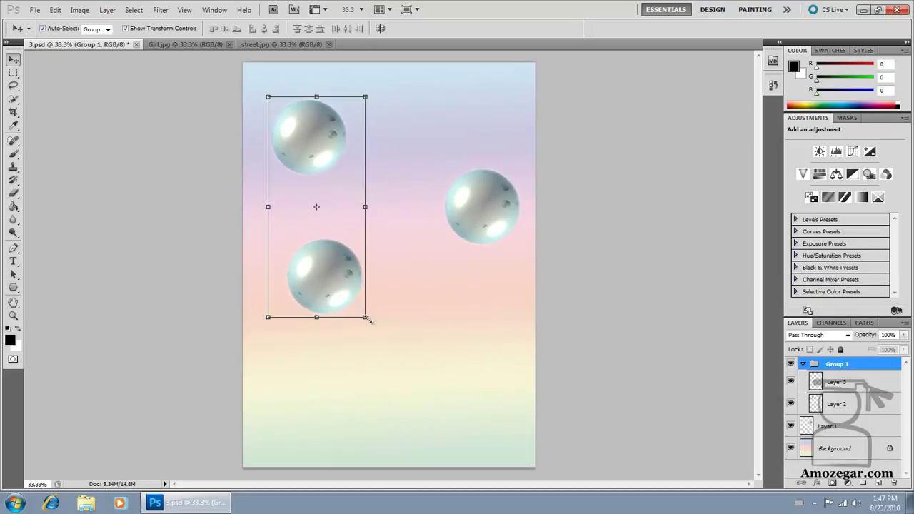
mouse_move(365, 317)
mouse_down()
mouse_move(334, 305)
mouse_move(362, 317)
mouse_up()
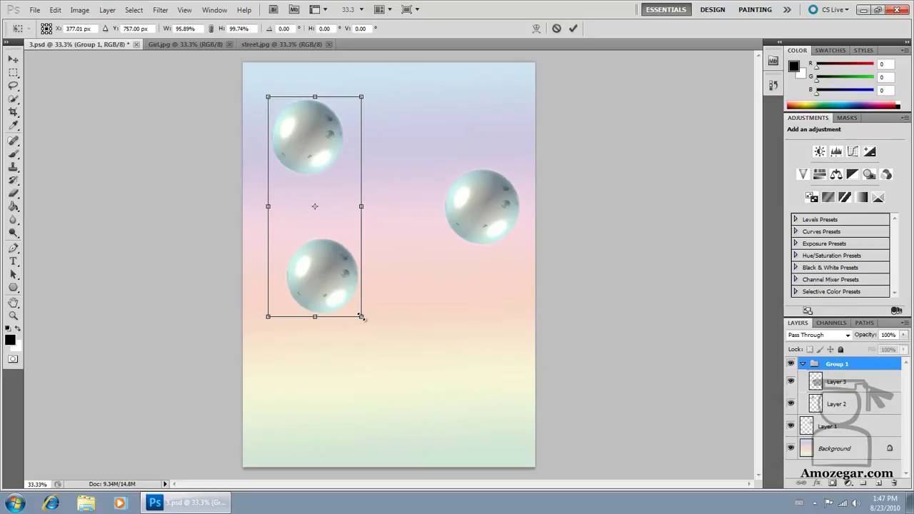
mouse_move(362, 317)
mouse_down()
mouse_move(353, 276)
mouse_move(386, 328)
mouse_move(349, 274)
mouse_move(363, 304)
mouse_up()
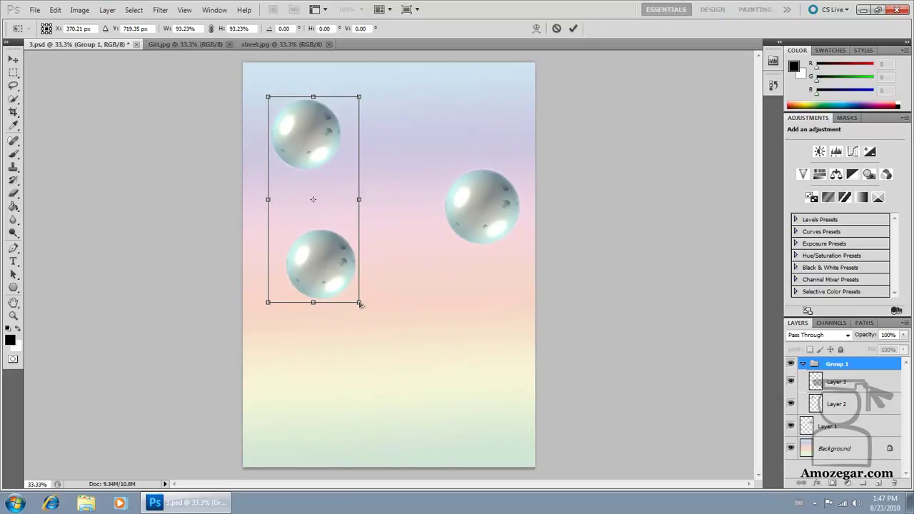
mouse_move(359, 304)
mouse_down()
mouse_move(363, 320)
mouse_move(351, 343)
mouse_move(307, 237)
mouse_move(363, 301)
mouse_up()
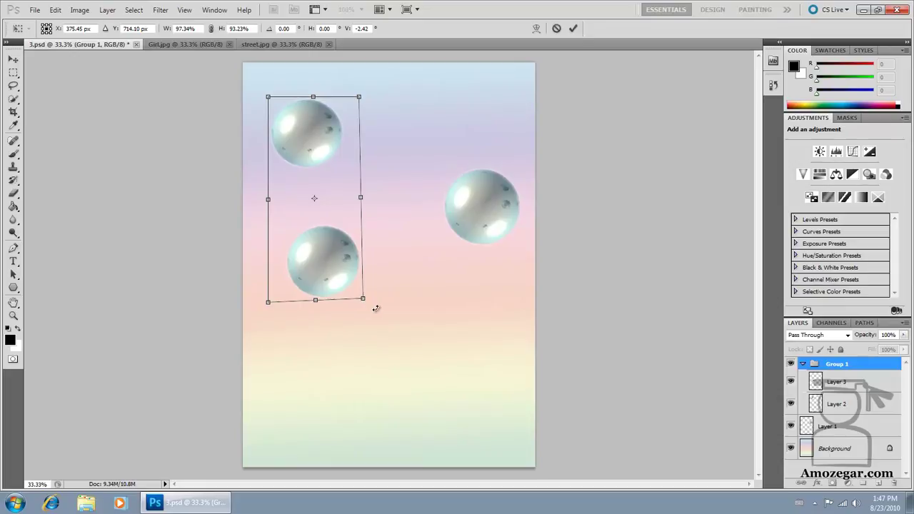
key(ctrl+z)
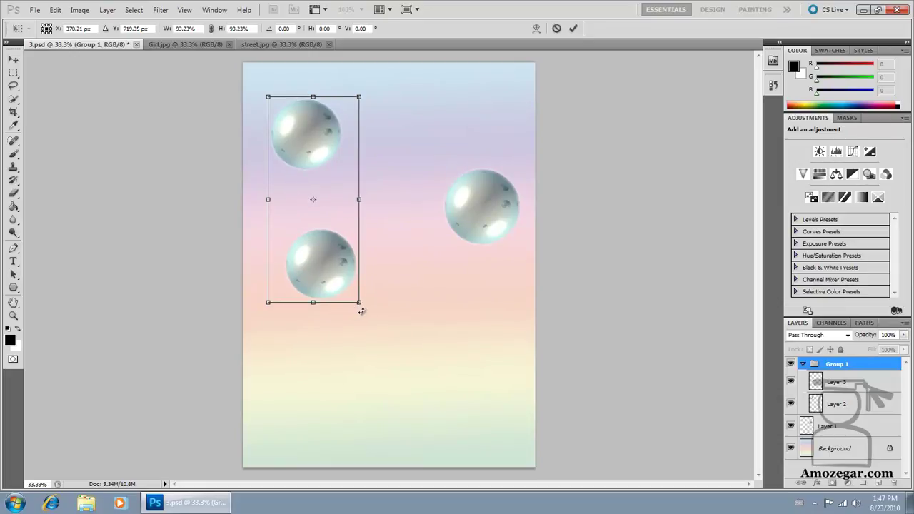
mouse_move(364, 314)
mouse_down()
mouse_move(353, 326)
mouse_move(367, 321)
mouse_up()
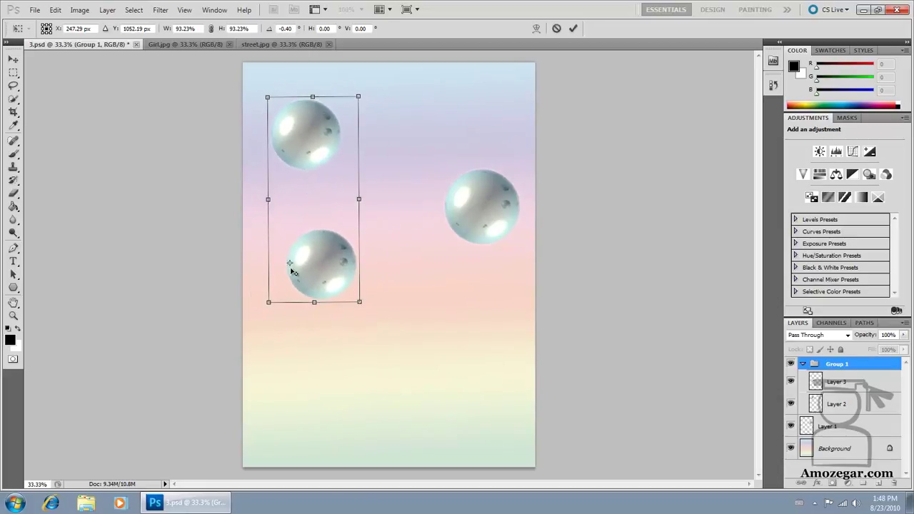
drag(315, 202, 280, 285)
drag(395, 321, 393, 331)
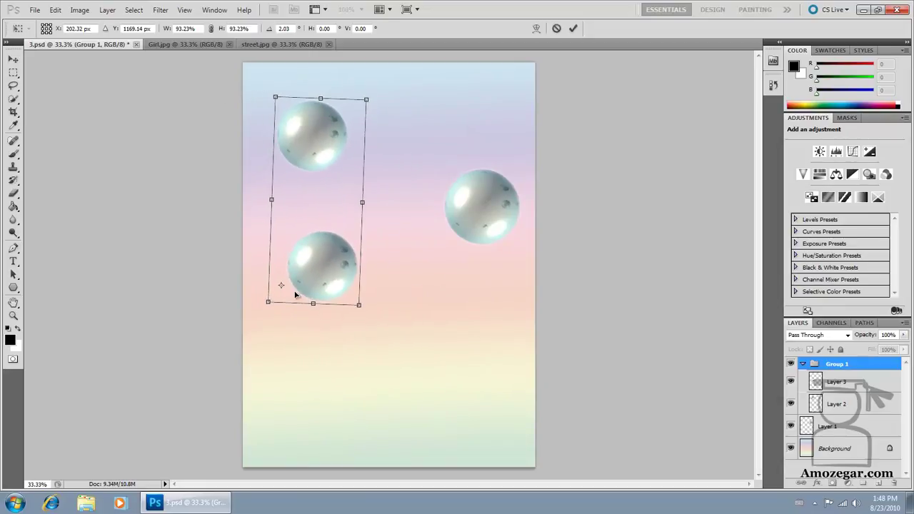
key(Return)
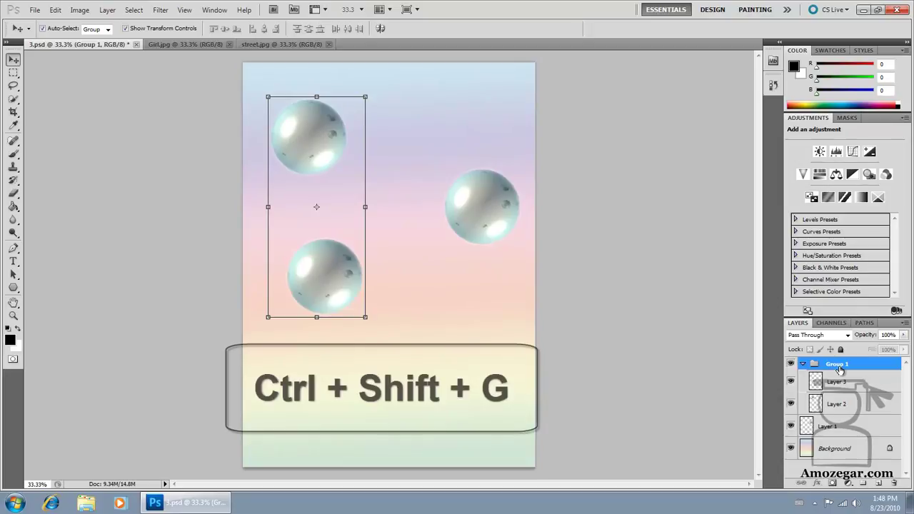
Ungroup Group 1, select Layer 3 and Layer 2, and align their top edges.
key(ctrl+shift+g)
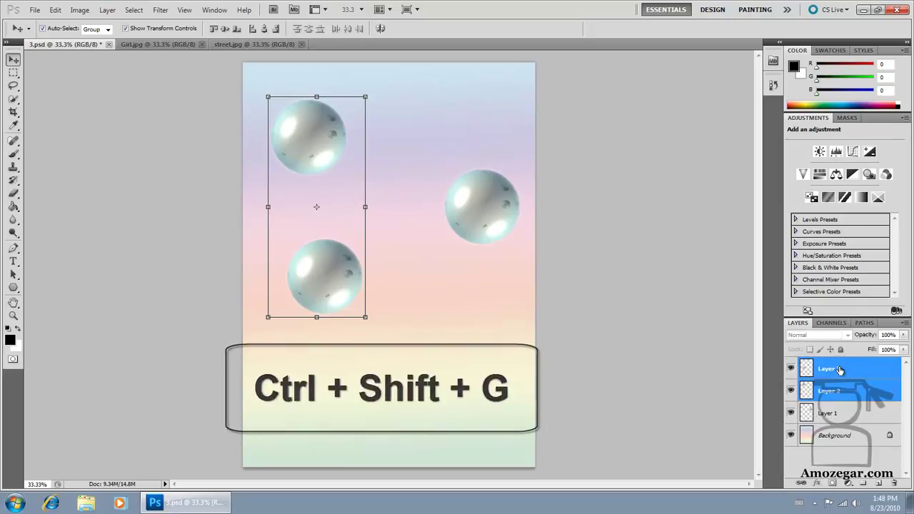
click(604, 317)
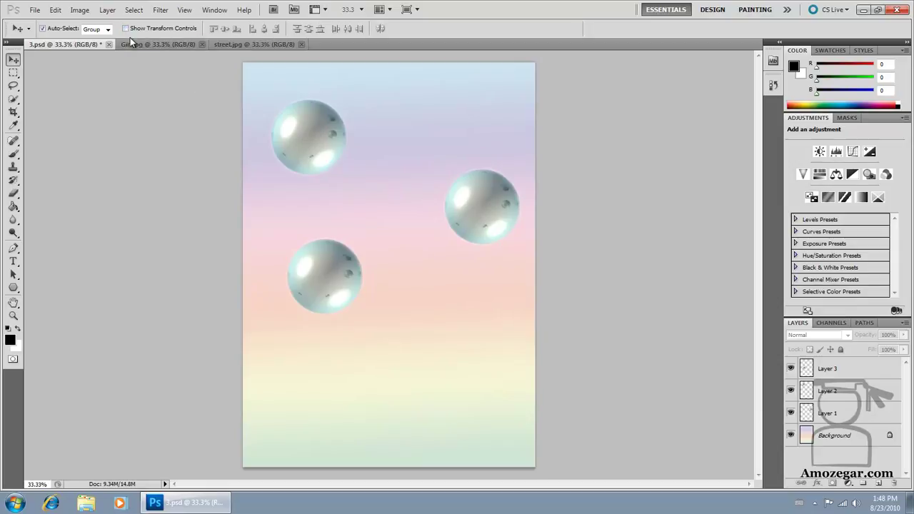
click(830, 368)
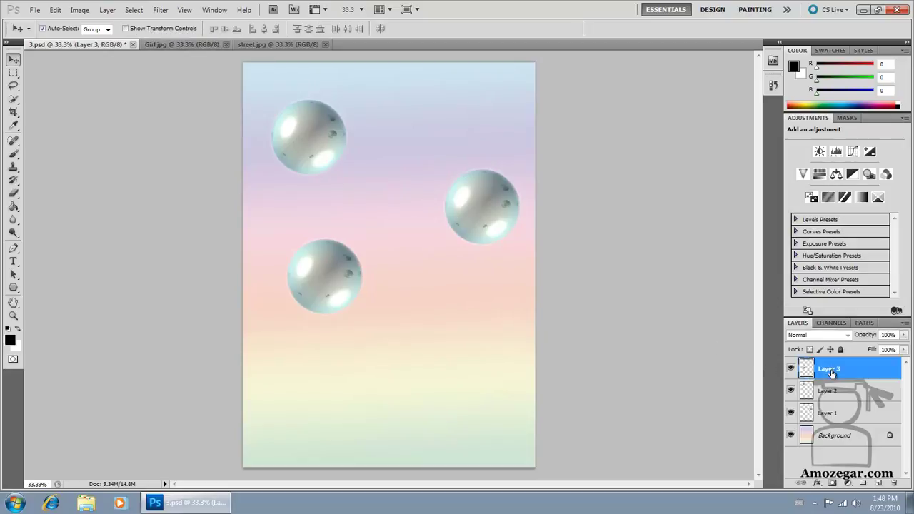
shift+click(832, 392)
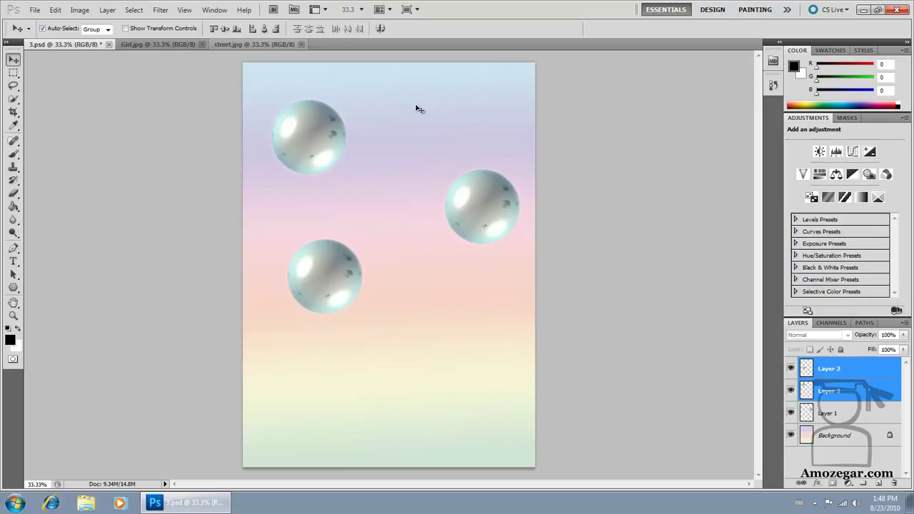
click(211, 33)
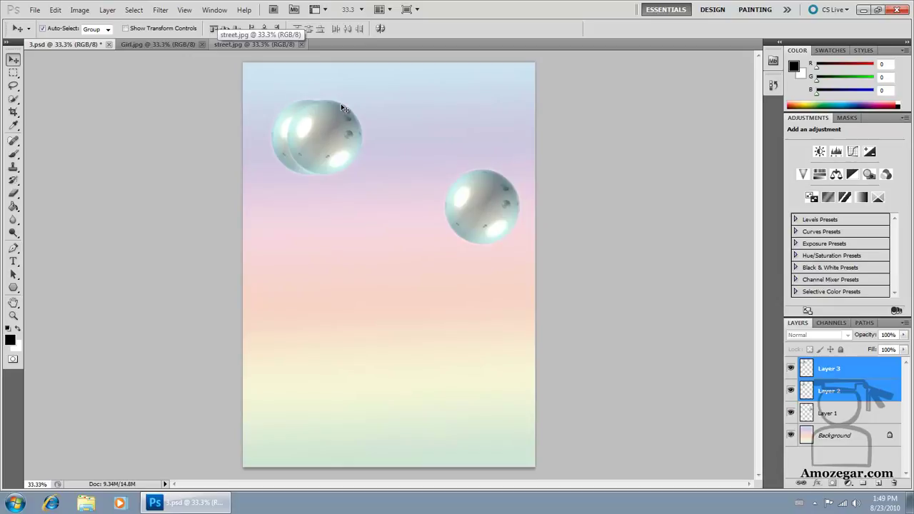
Show and then hide the grid overlay, and undo the spheres' top-edge alignment.
click(180, 9)
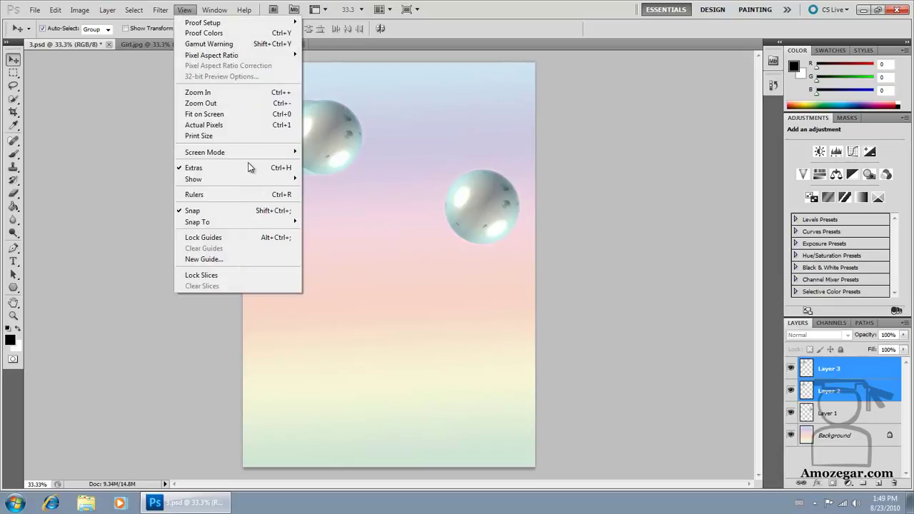
mouse_move(214, 179)
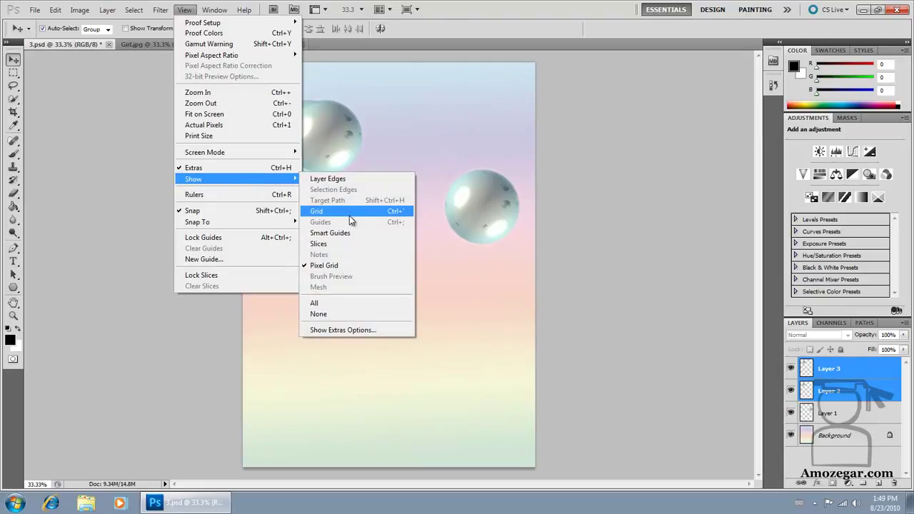
click(349, 213)
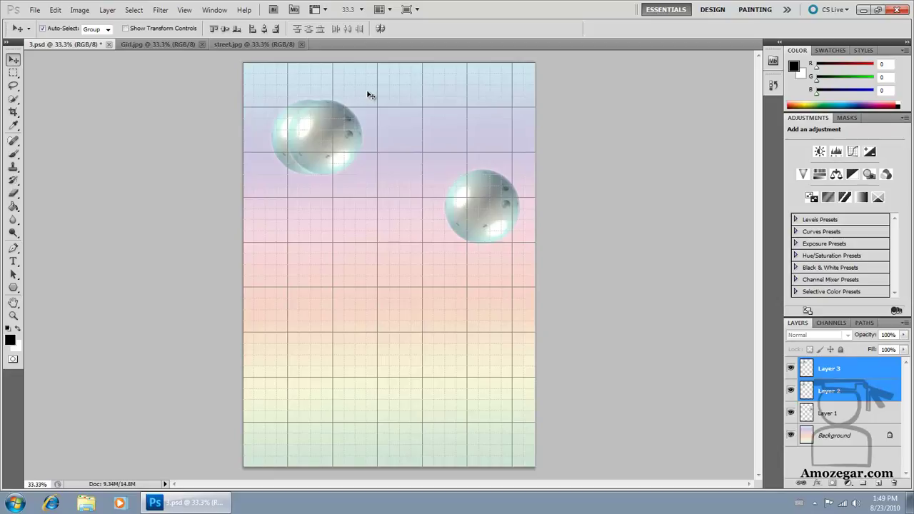
click(184, 10)
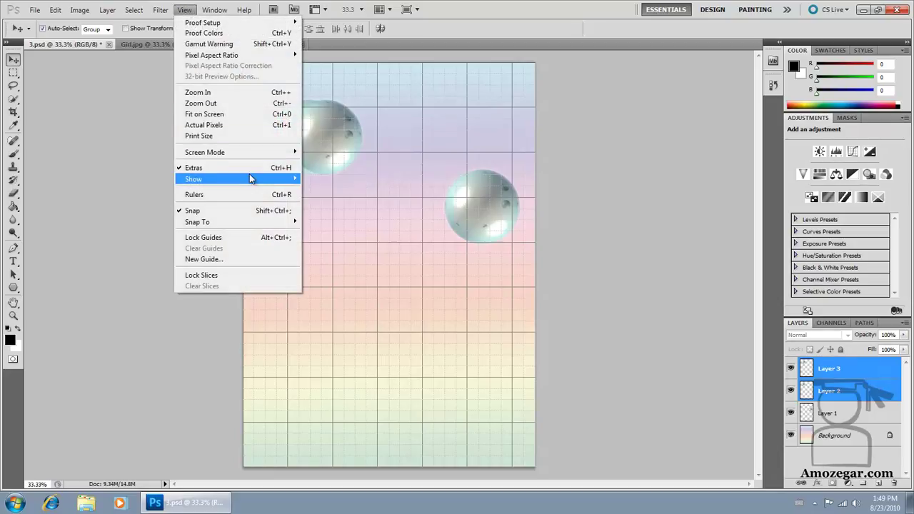
mouse_move(194, 178)
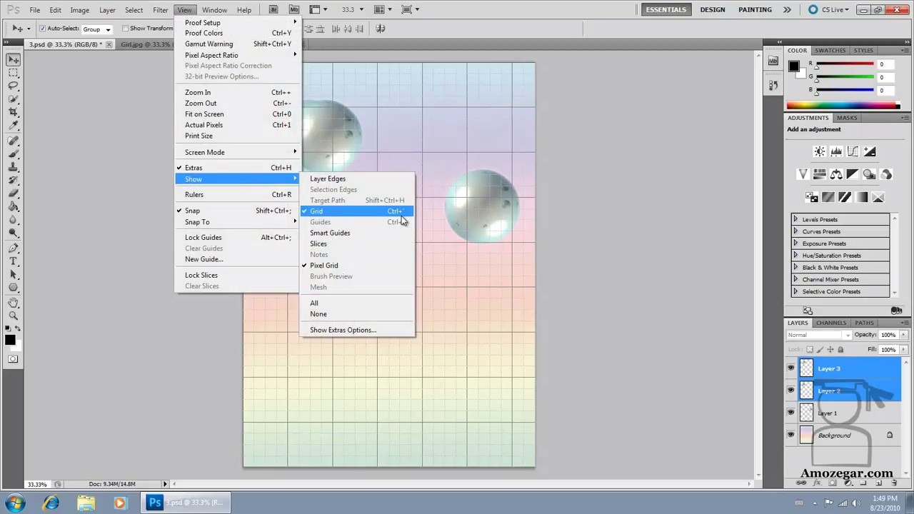
click(394, 212)
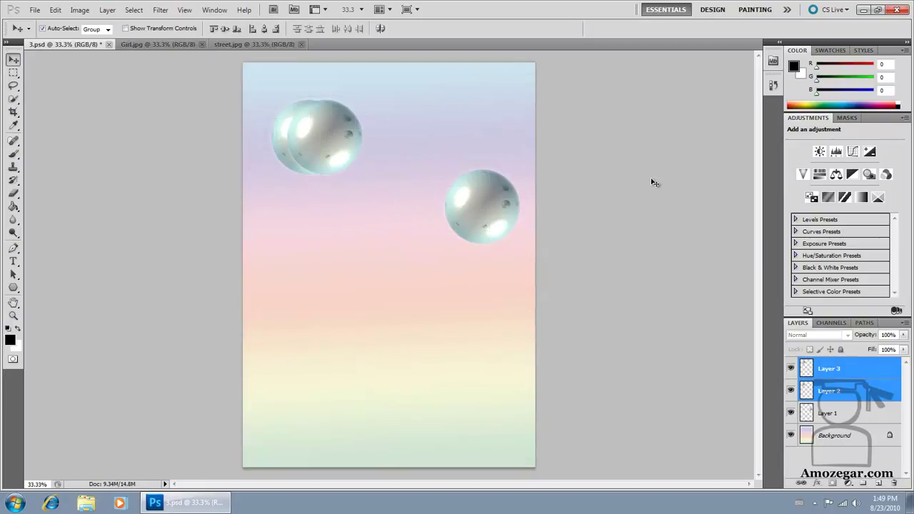
key(ctrl+z)
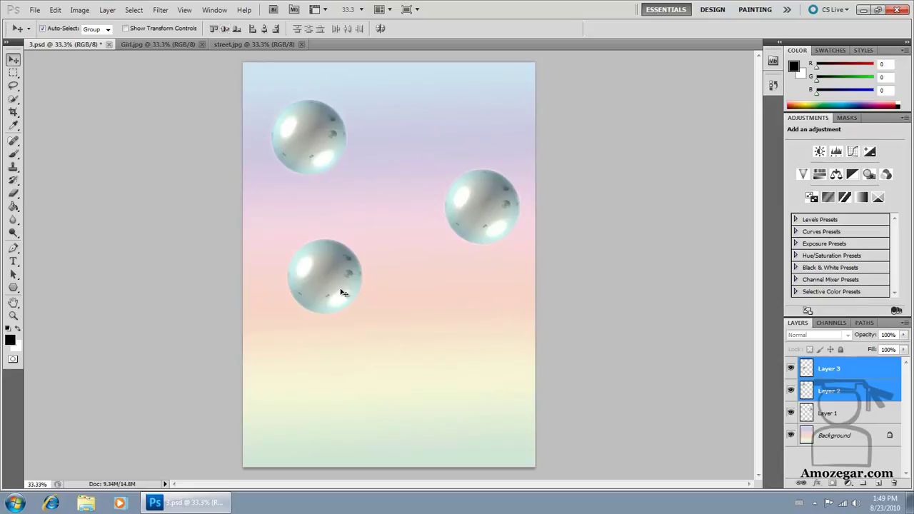
Move only the lower sphere right toward the page centre, undoing an accidental two-sphere move.
drag(336, 280, 353, 280)
key(ctrl+z)
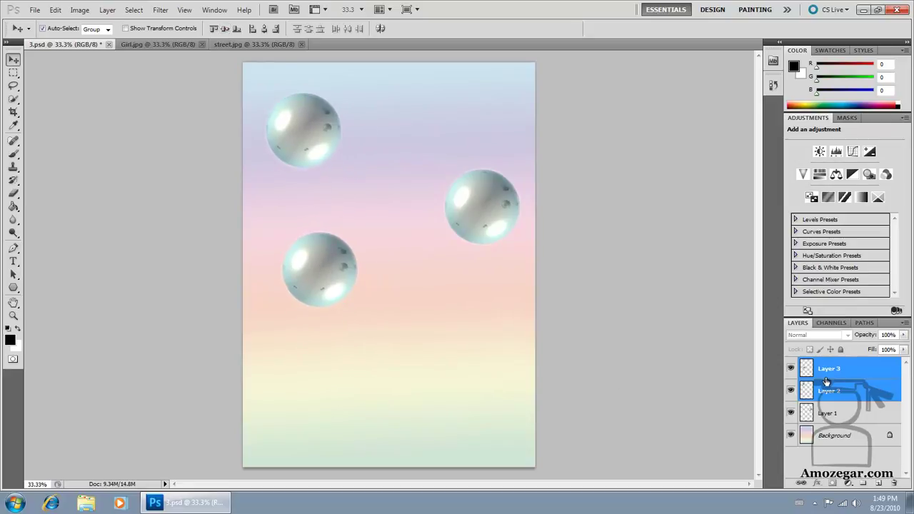
click(827, 389)
drag(352, 283, 426, 294)
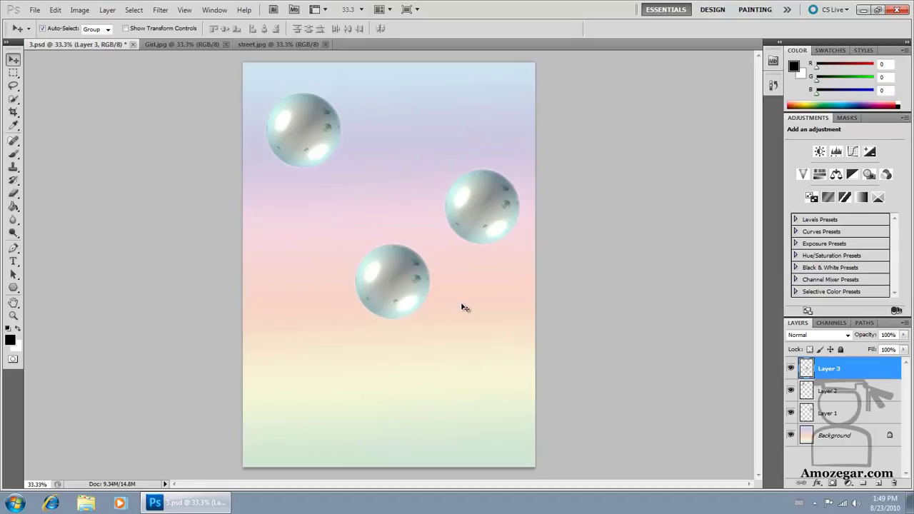
With transform controls on, shrink the middle sphere to 68.68% and enlarge the top-left sphere to 153.84%.
click(126, 28)
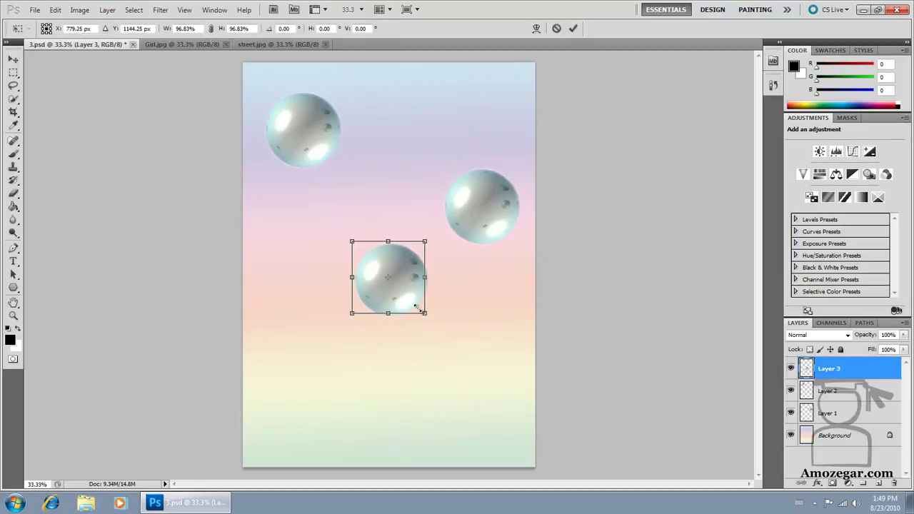
drag(432, 323, 408, 296)
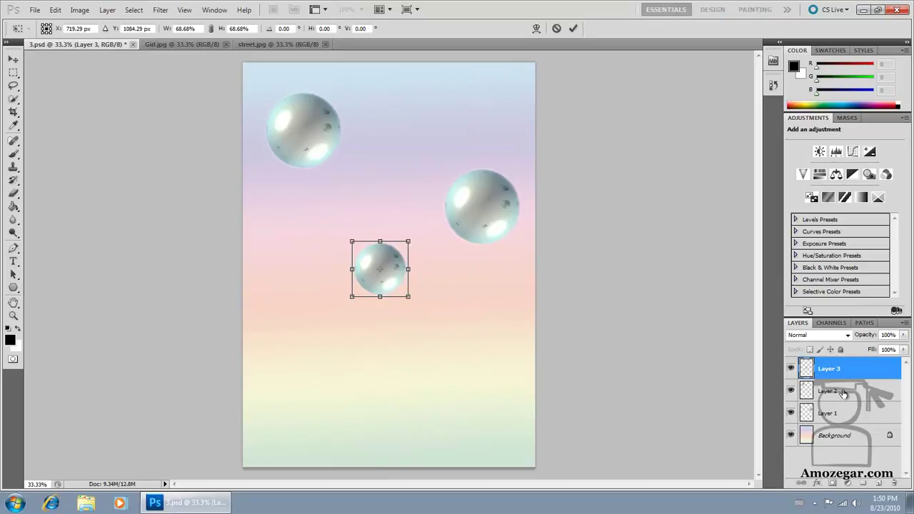
key(Return)
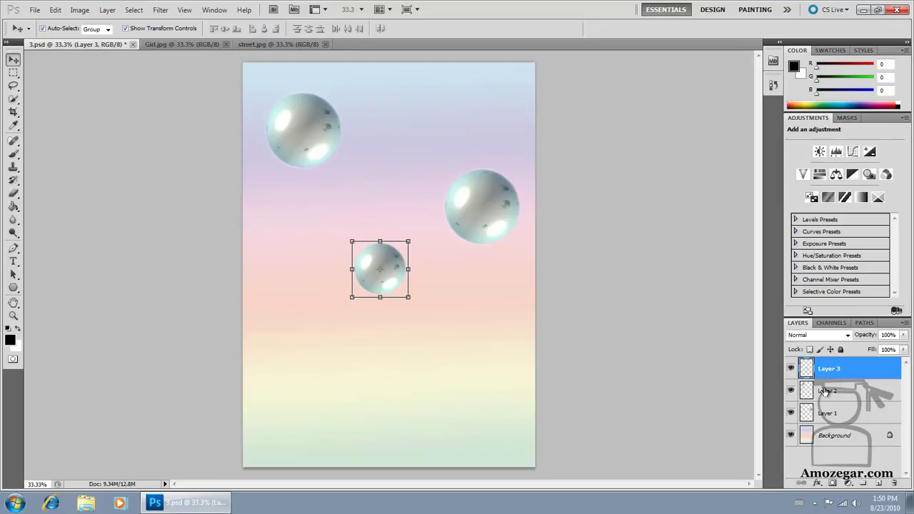
click(823, 391)
drag(345, 171, 390, 219)
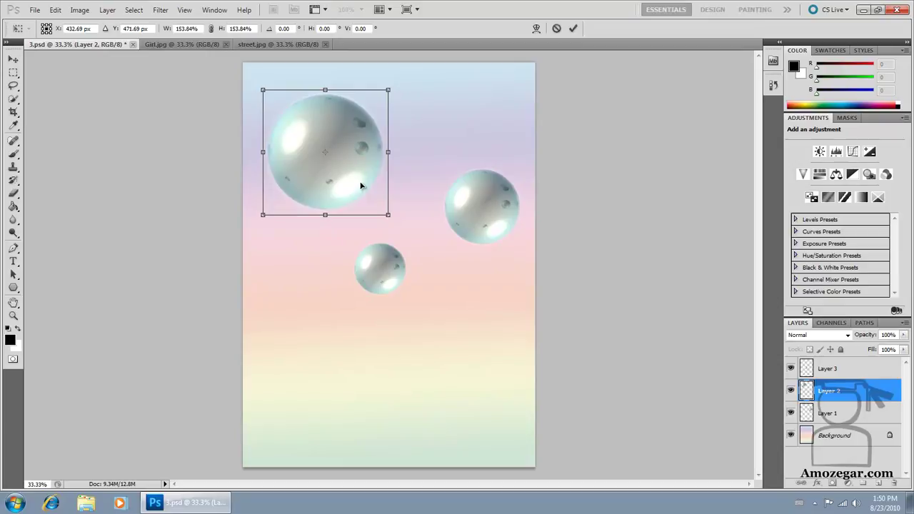
Set Layer 2's opacity to 50%, commit its enlargement, and add Layer 3 to the selection.
click(875, 340)
text(30)
key(Return)
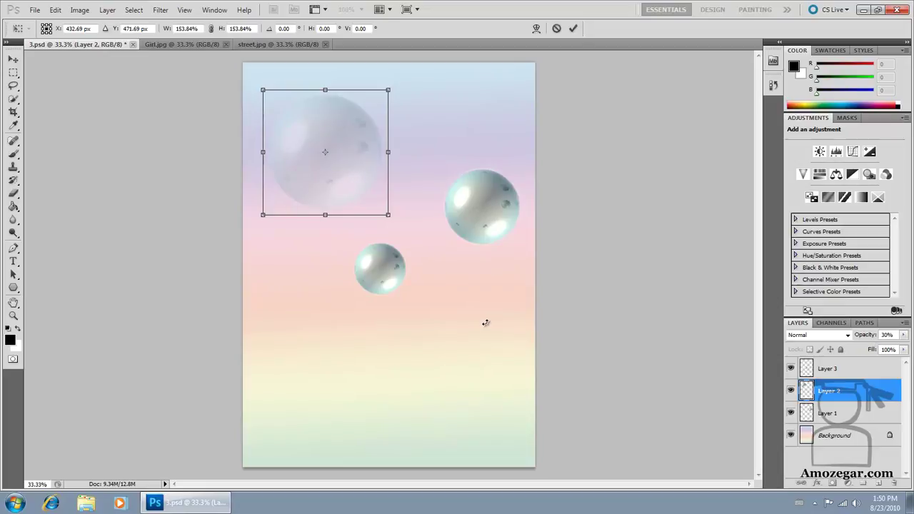
click(885, 335)
text(50)
key(Return)
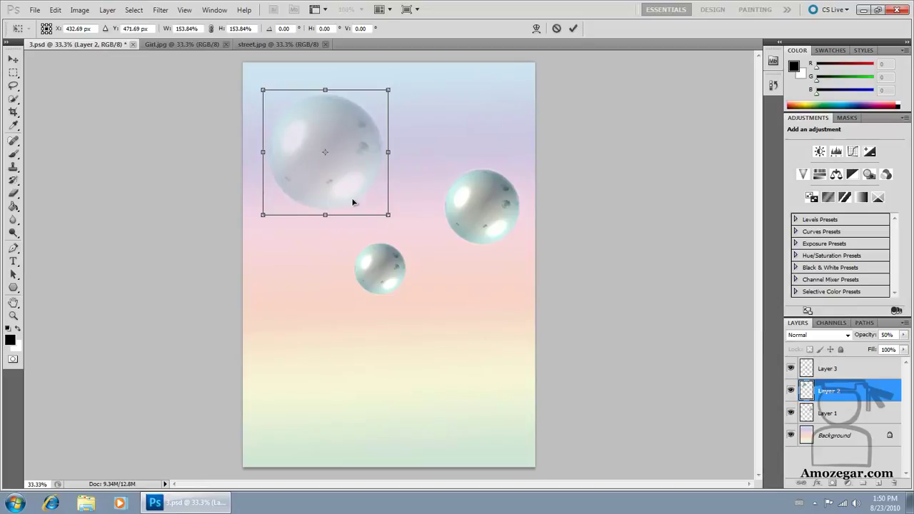
key(Return)
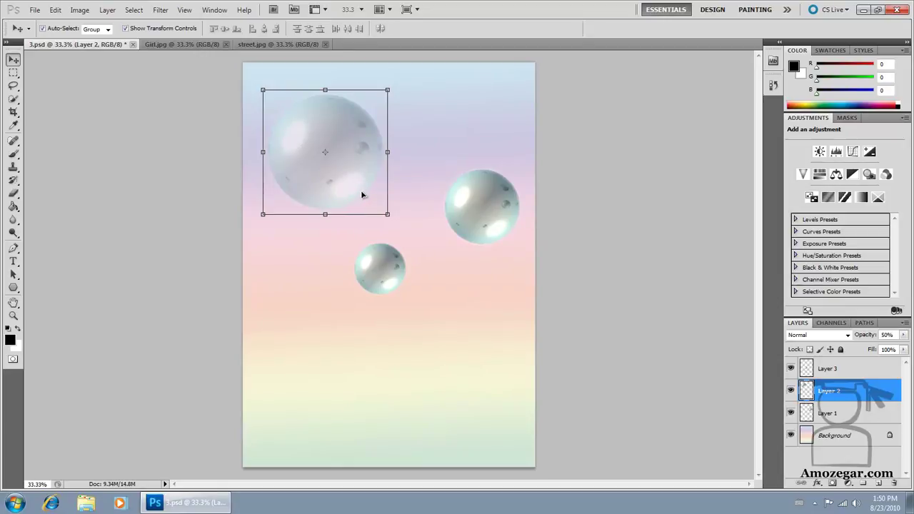
shift+click(830, 368)
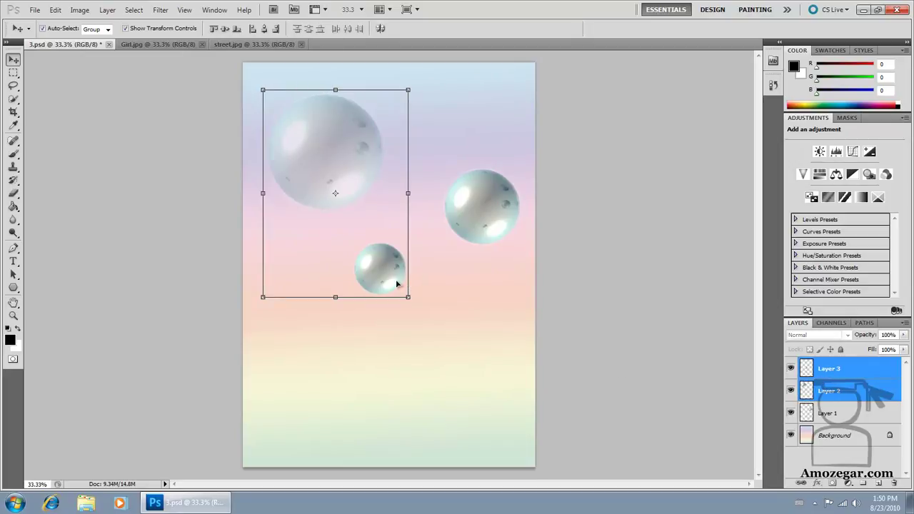
Hide transform controls, then try and undo centre and bottom-edge alignments of the two bubbles.
click(125, 28)
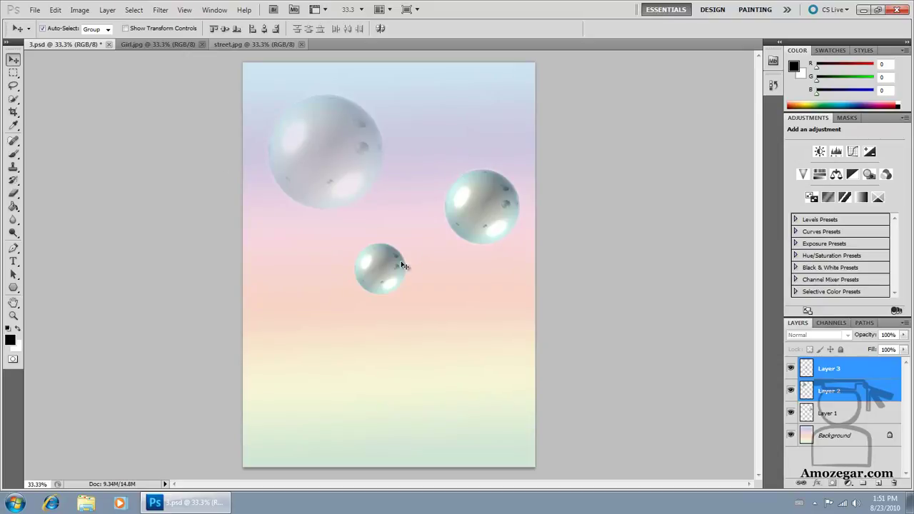
click(225, 28)
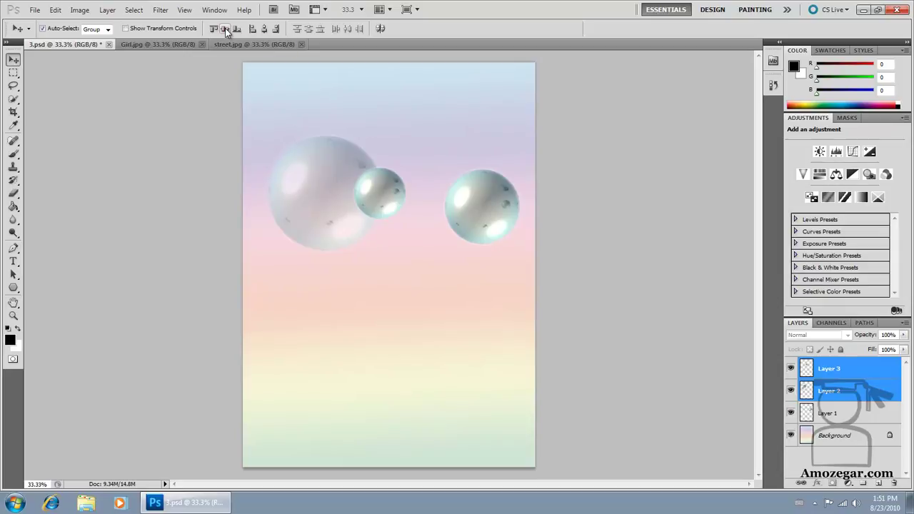
key(ctrl+z)
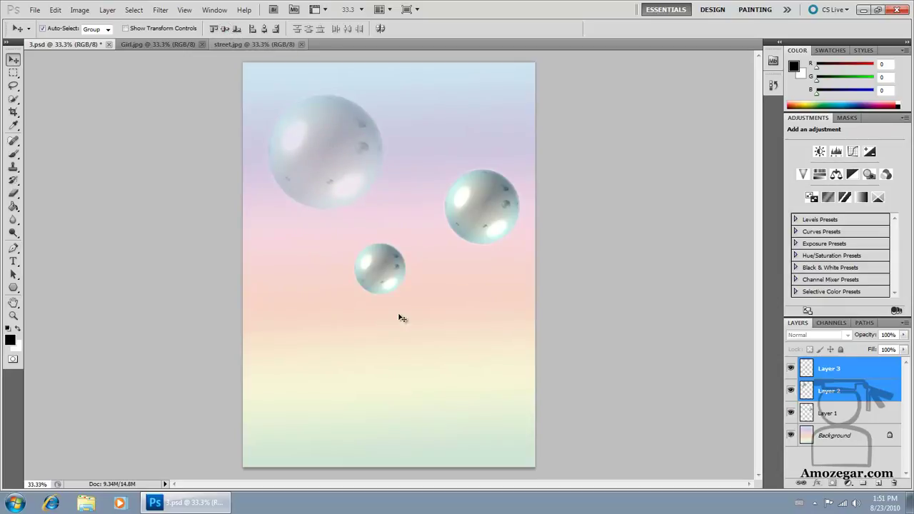
click(236, 28)
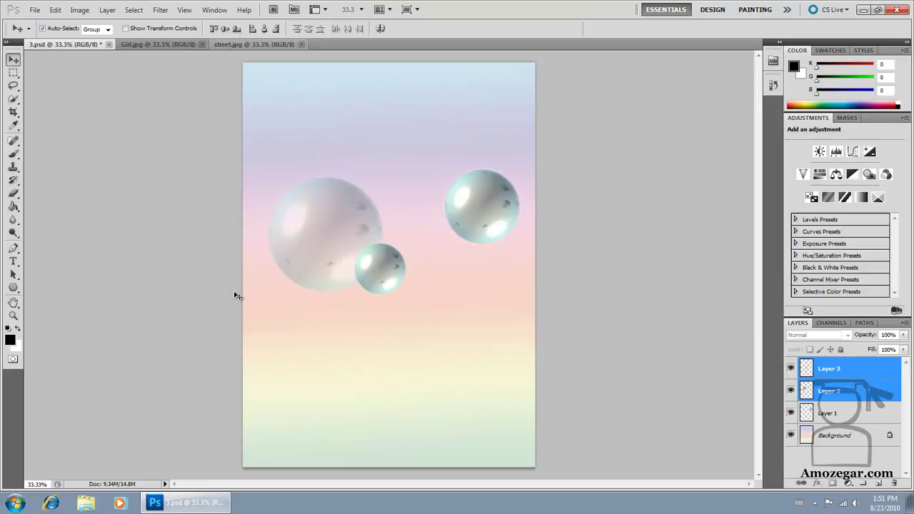
key(ctrl+z)
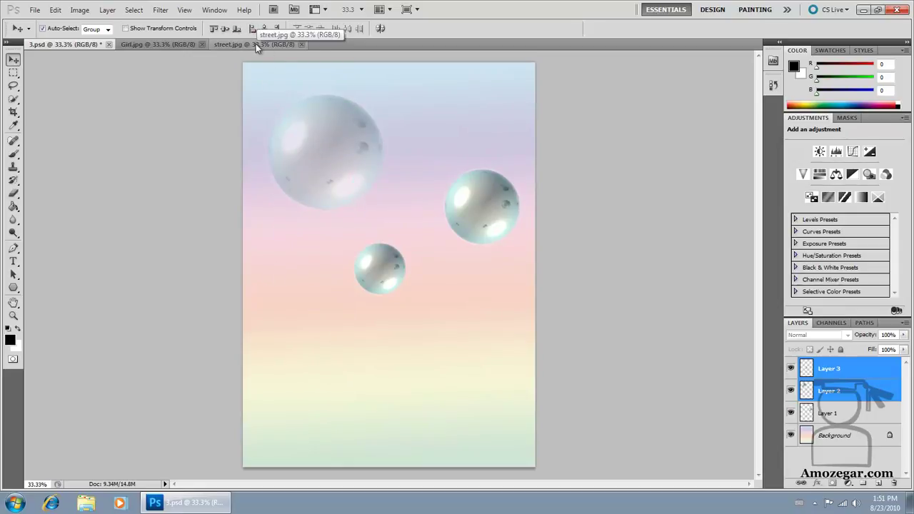
Align the small bubble to the big bubble's left edge, horizontal centre, then right edge.
click(253, 30)
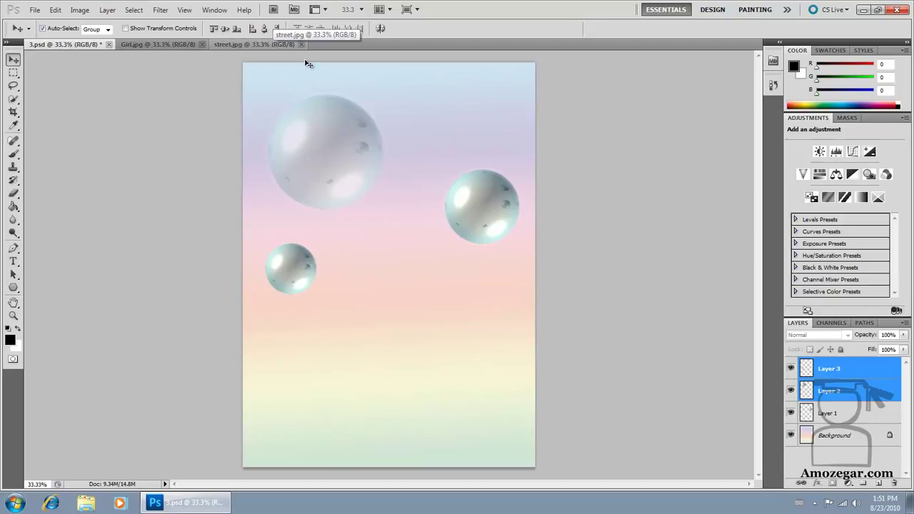
click(263, 30)
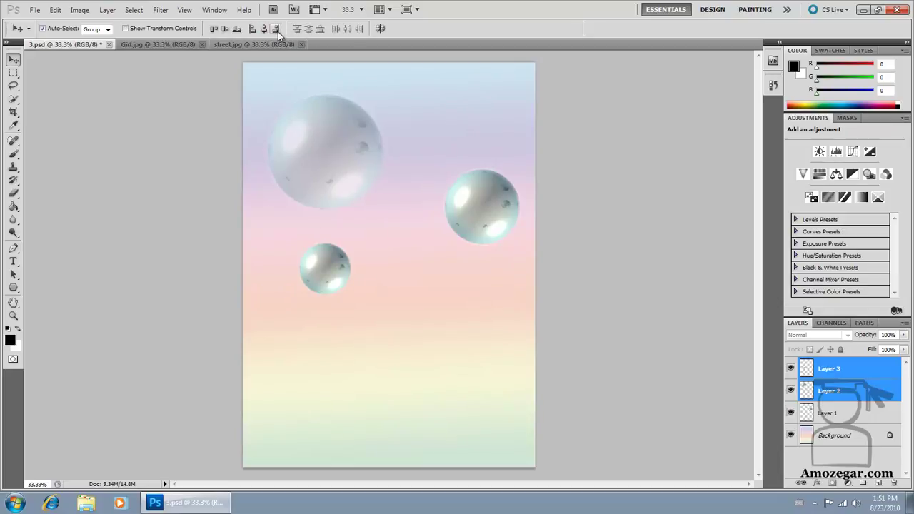
click(277, 31)
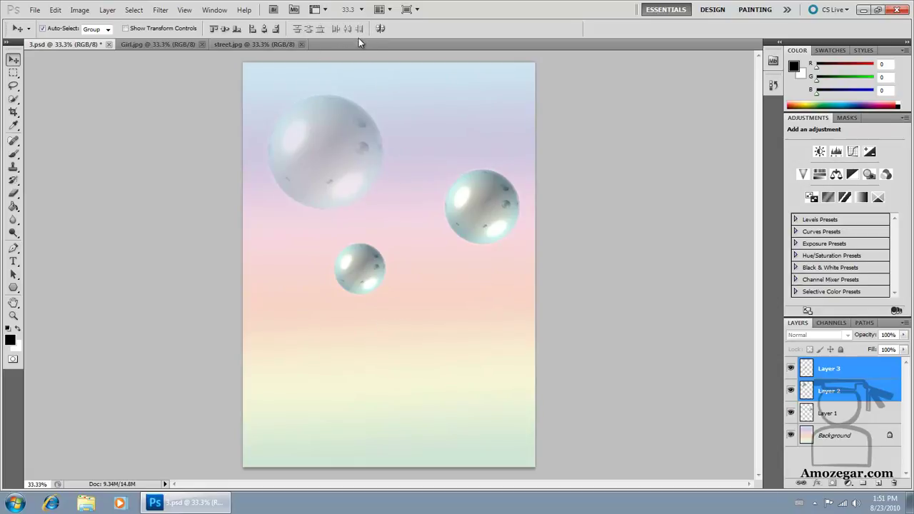
Select Layer 1, Layer 2 and Layer 3 together in the Layers panel.
shift+click(822, 414)
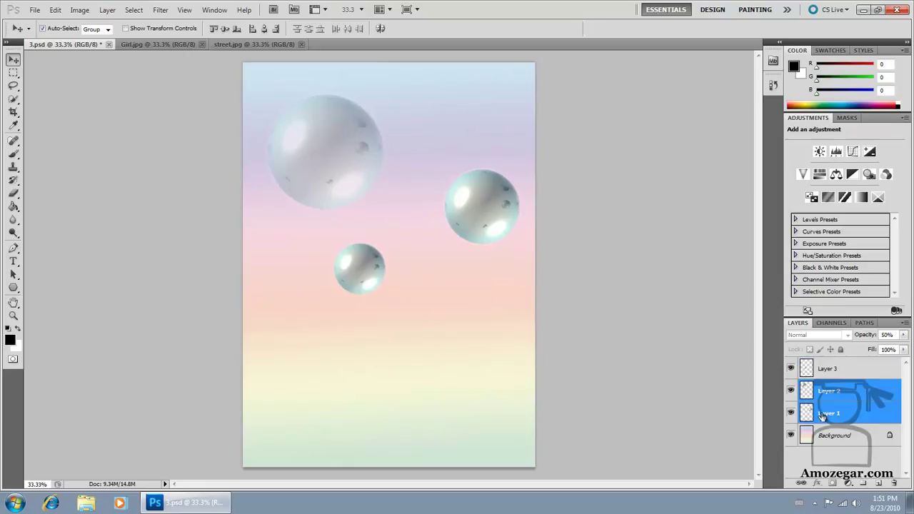
shift+click(843, 373)
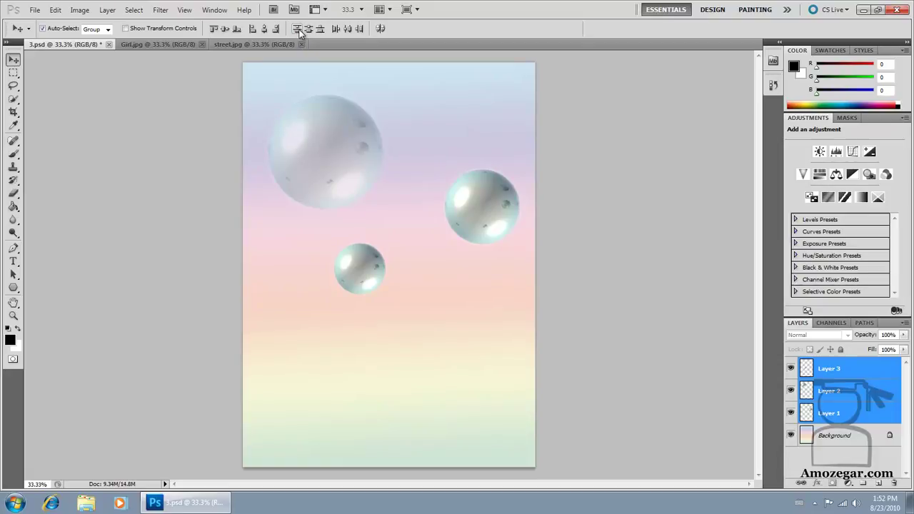
Distribute the bubbles by top, vertical centre, bottom, left, horizontal centre and right, then bring Girl.jpg forward.
click(299, 30)
click(308, 29)
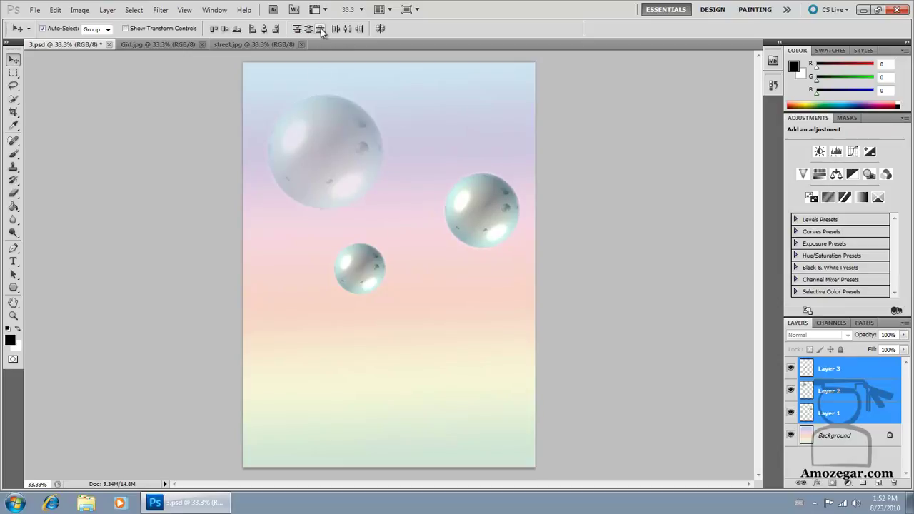
click(321, 28)
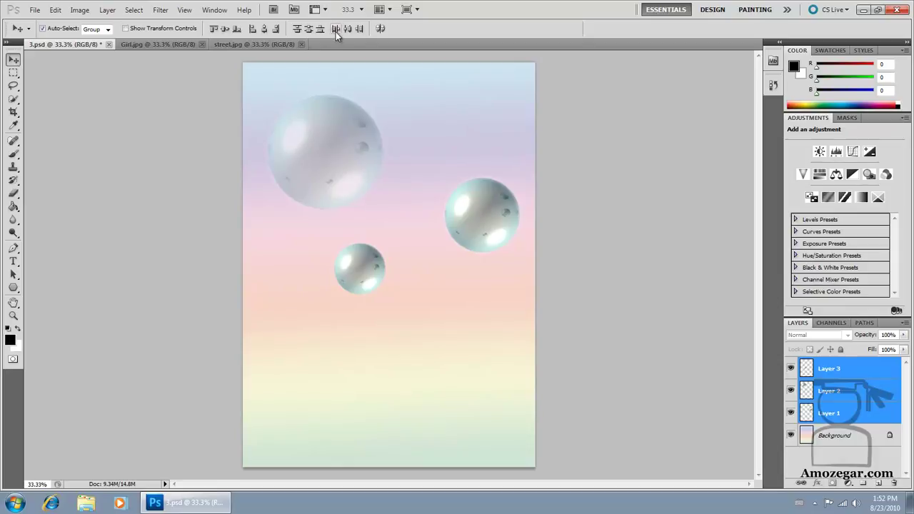
click(335, 30)
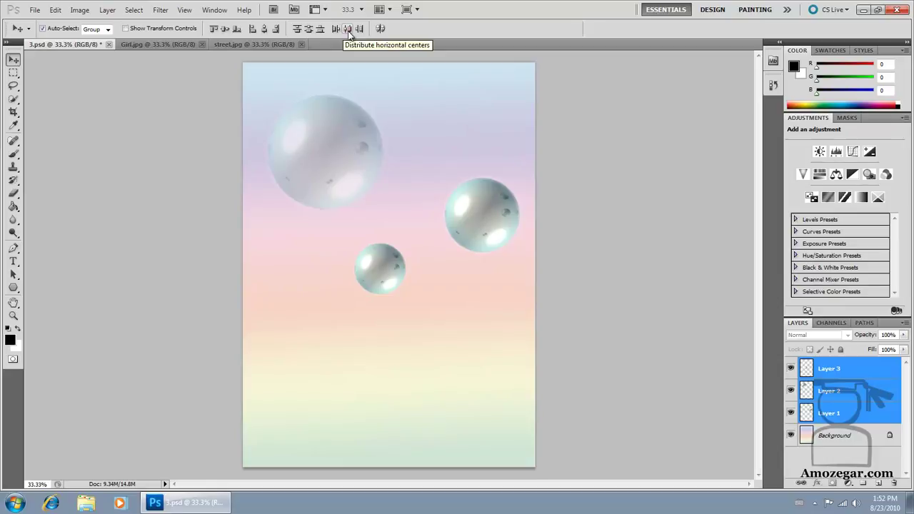
click(348, 30)
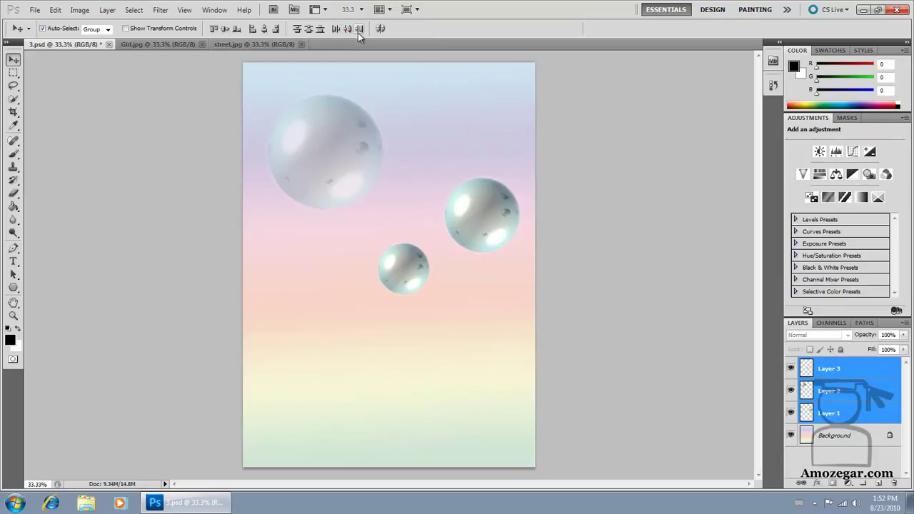
click(359, 31)
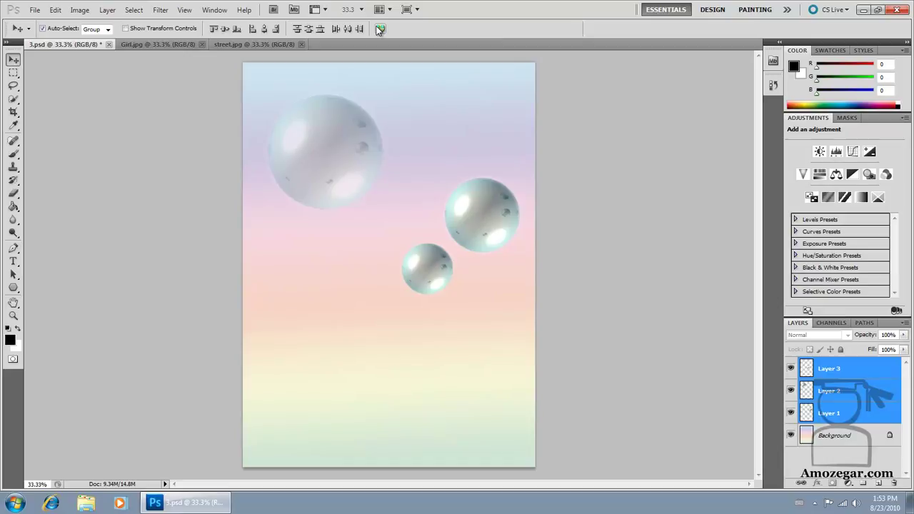
click(134, 46)
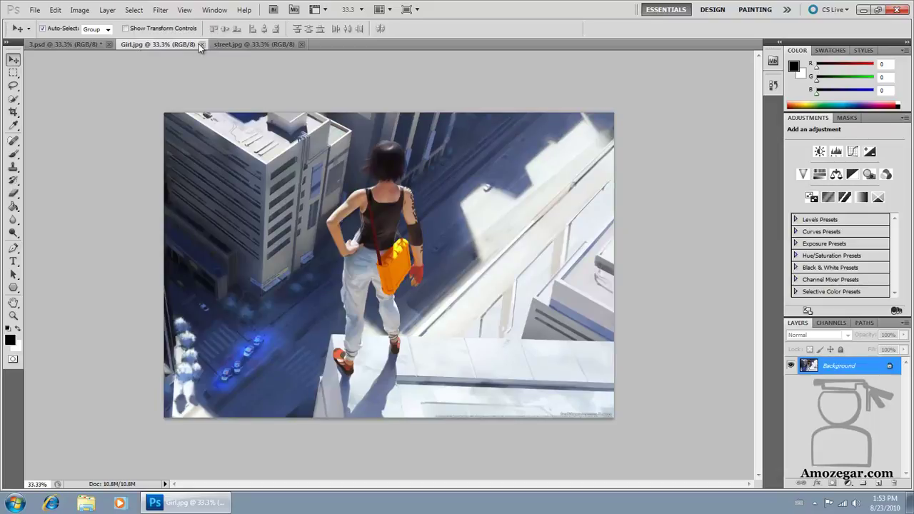
Pull the street.jpg tab out and dock it beside Girl.jpg in a split view.
click(234, 46)
drag(236, 43, 762, 154)
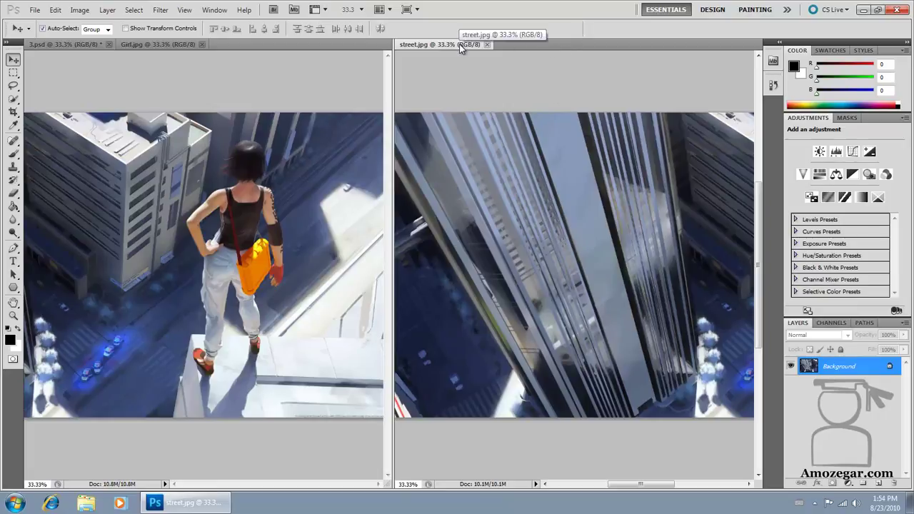
Dock street.jpg and Girl.jpg back into the main tab bar with 3.psd.
mouse_move(461, 44)
mouse_down()
mouse_move(212, 47)
mouse_move(758, 151)
mouse_up()
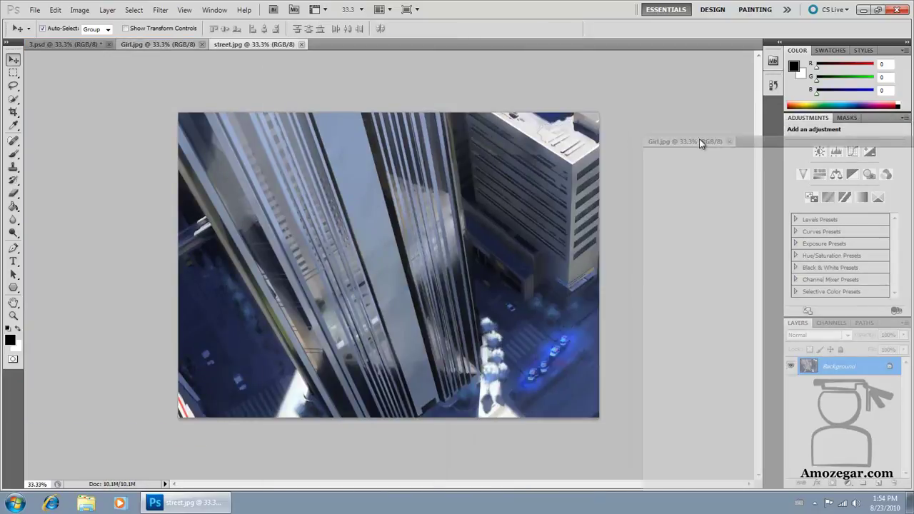
drag(759, 151, 763, 151)
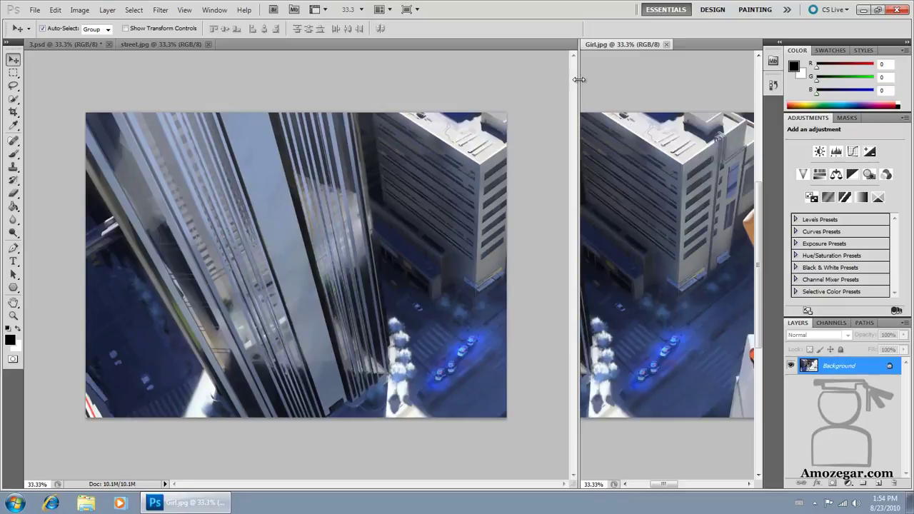
drag(579, 79, 416, 82)
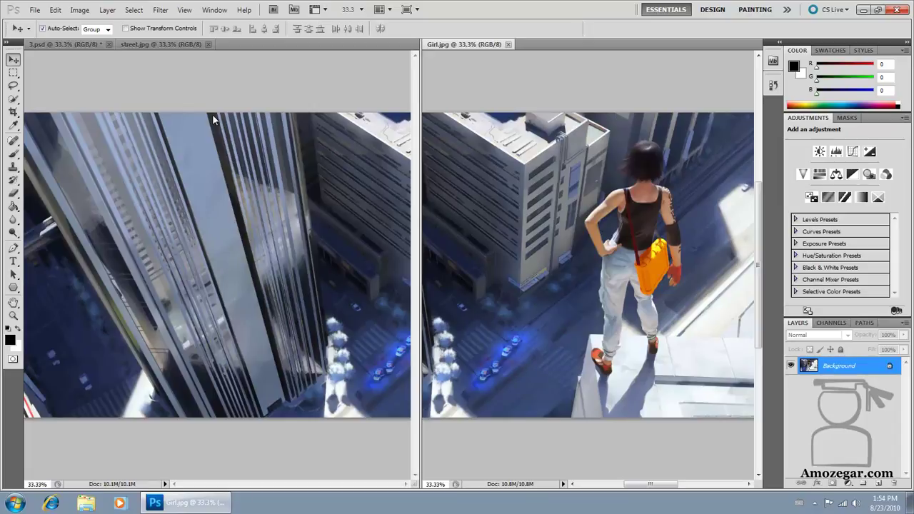
drag(492, 45, 350, 47)
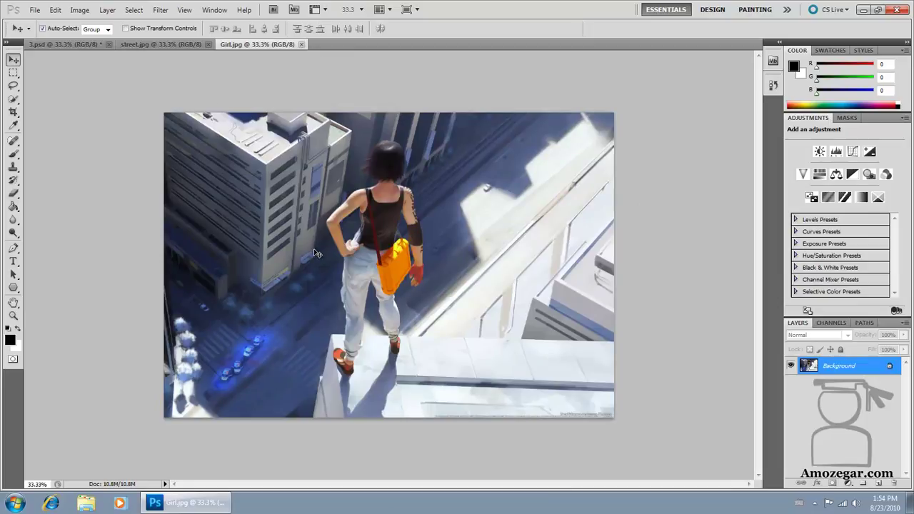
Switch between the street.jpg and Girl.jpg tabs, ending on street.jpg.
click(172, 45)
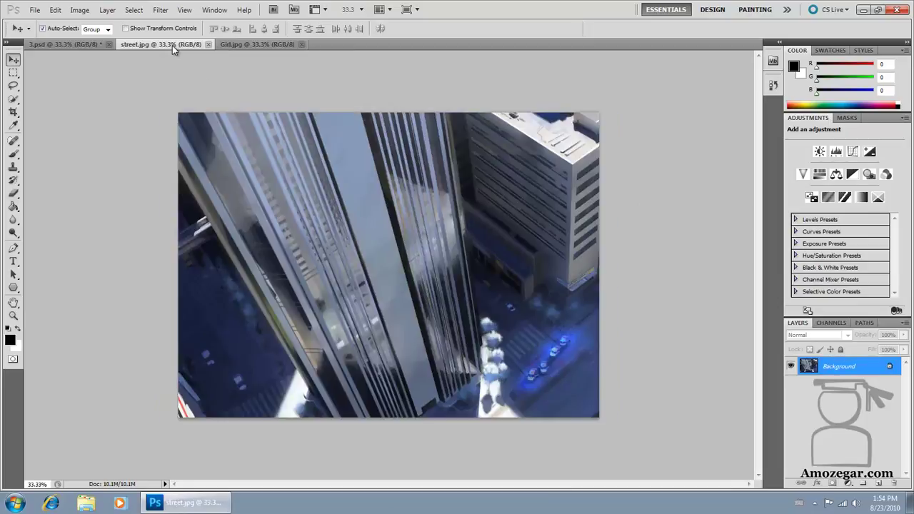
click(260, 45)
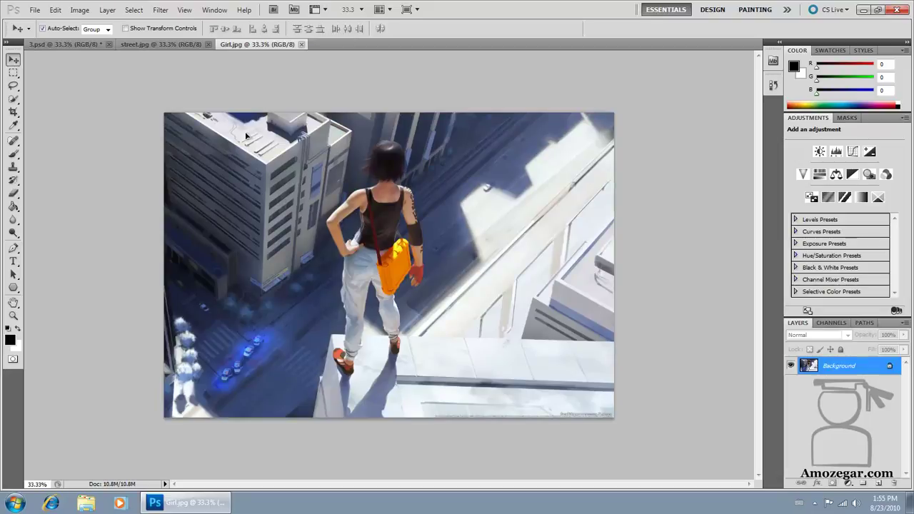
click(188, 47)
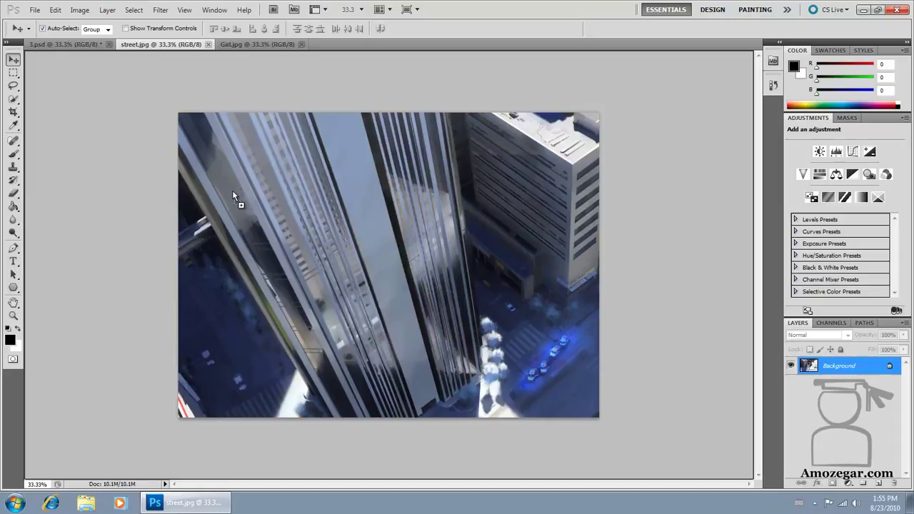
Try pasting and Move-dragging the girl into street.jpg, undoing both, then return to Girl.jpg.
key(ctrl+v)
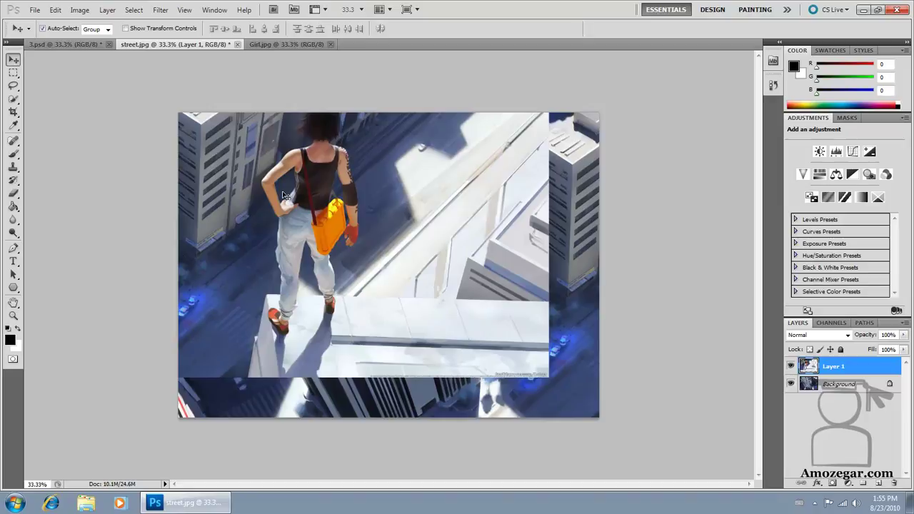
key(ctrl+z)
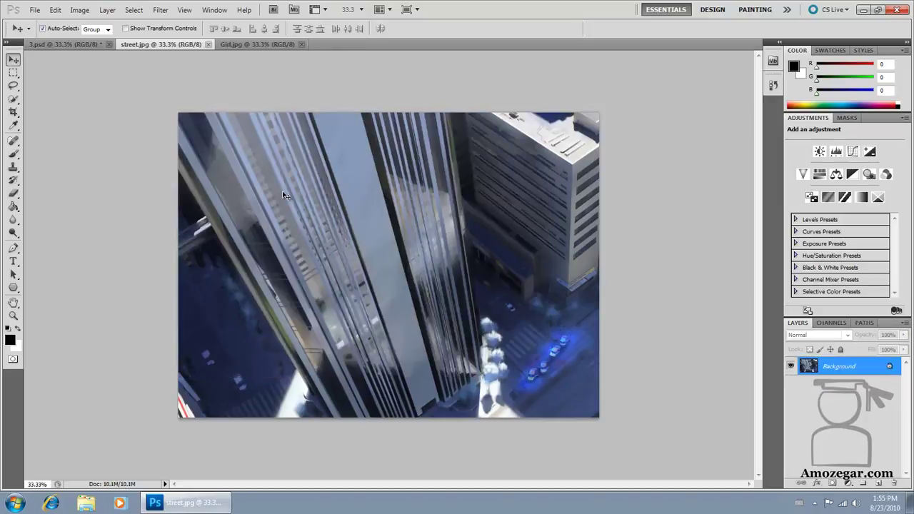
click(254, 45)
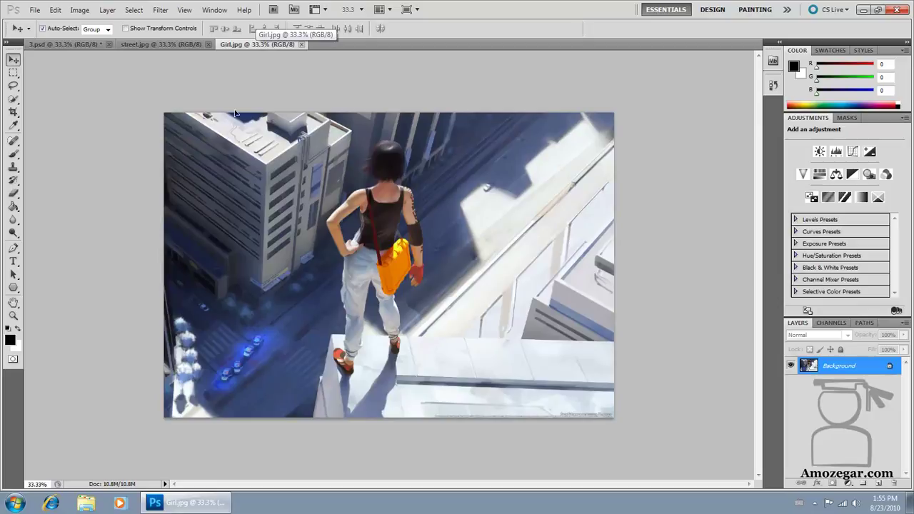
click(191, 48)
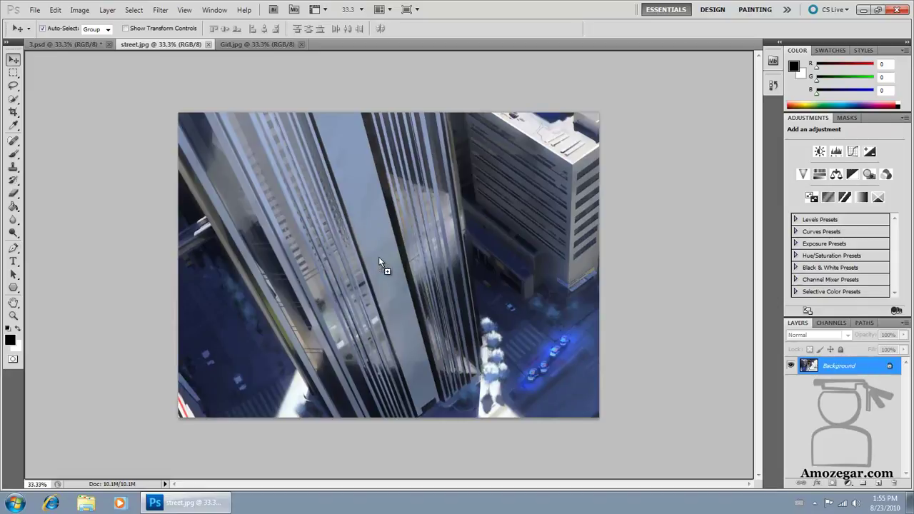
drag(332, 208, 333, 208)
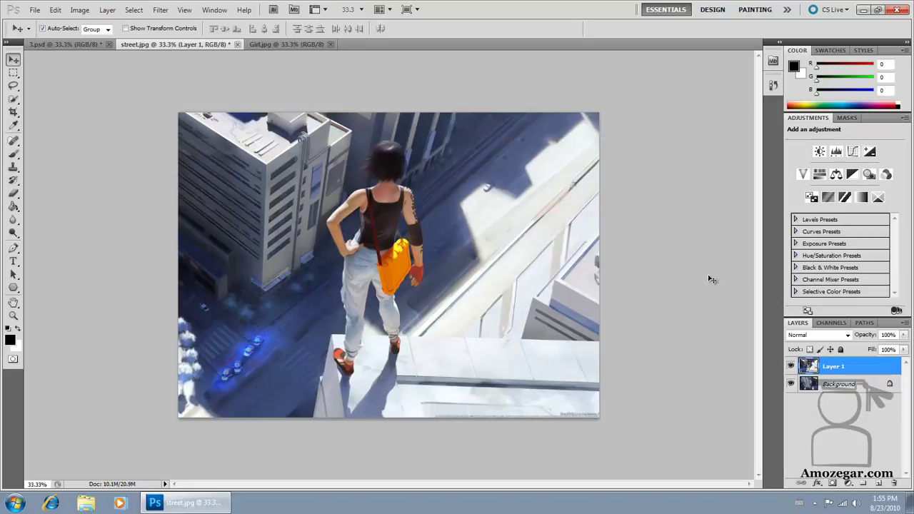
key(ctrl+z)
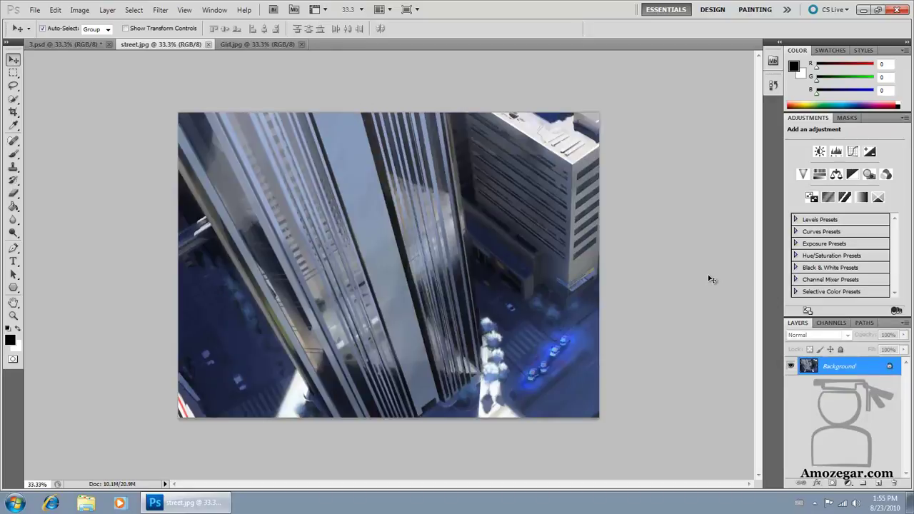
click(260, 45)
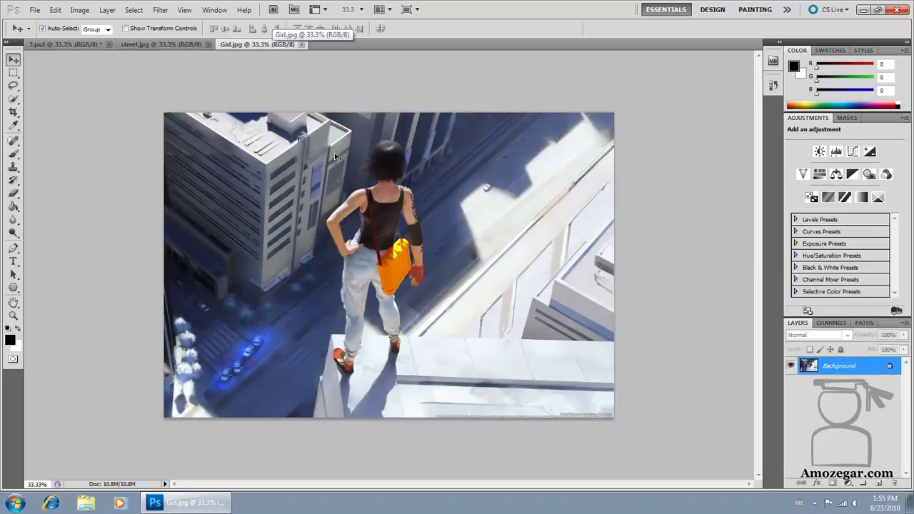
Select all of Girl.jpg and copy it with Edit > Copy.
click(56, 10)
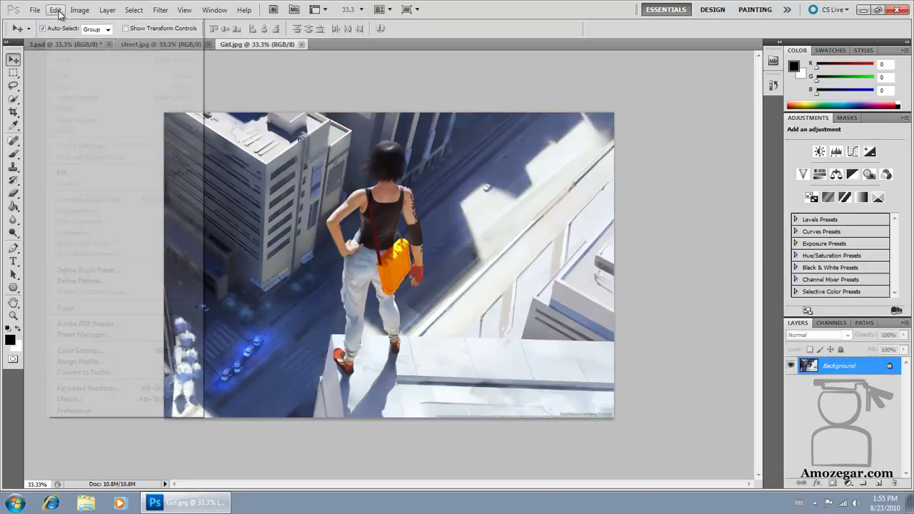
click(454, 246)
key(ctrl+a)
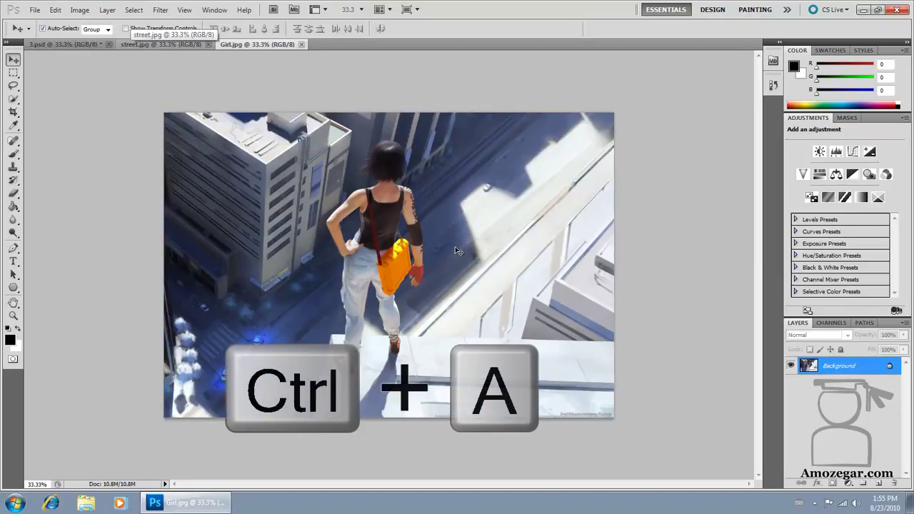
click(56, 10)
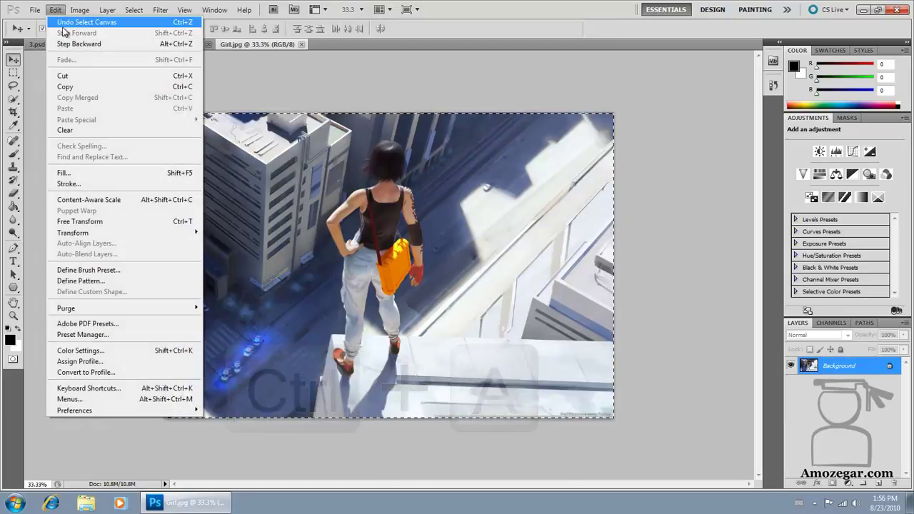
click(187, 88)
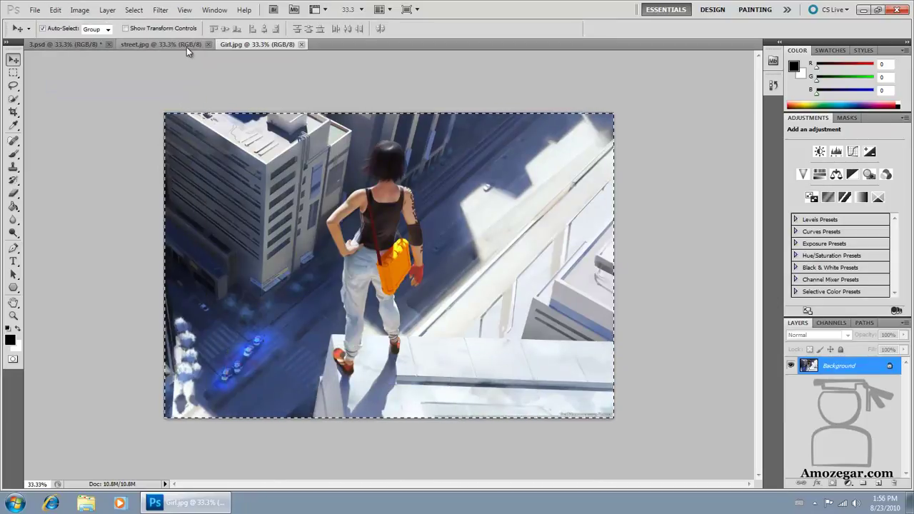
Paste the girl image into street.jpg as a new layer, then undo it.
click(187, 47)
key(ctrl+v)
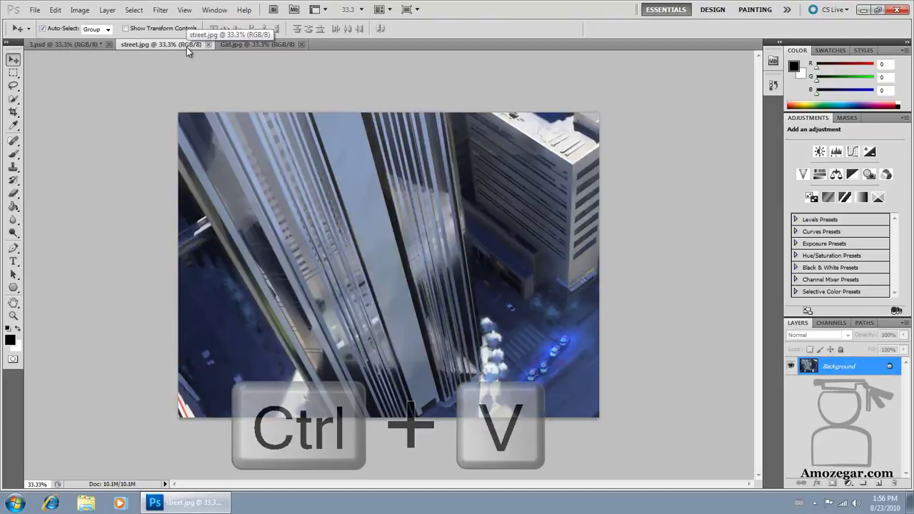
click(60, 11)
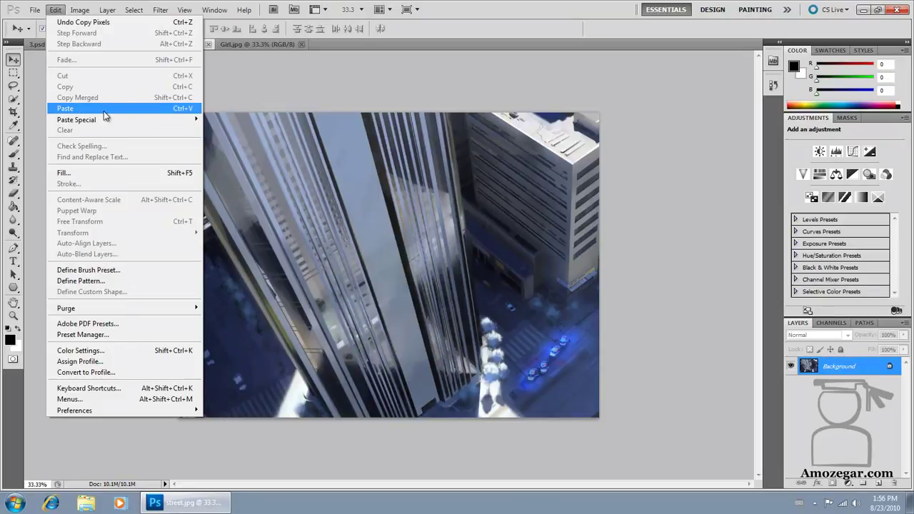
click(103, 111)
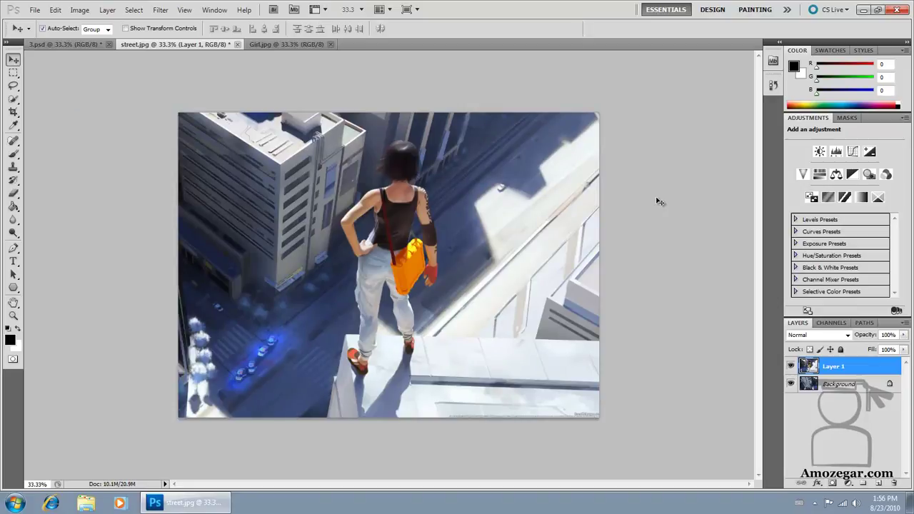
key(ctrl+z)
Dock Girl.jpg beside street.jpg in a split view and deselect with Ctrl+D.
mouse_move(276, 46)
mouse_down()
mouse_move(607, 129)
mouse_move(742, 150)
mouse_up()
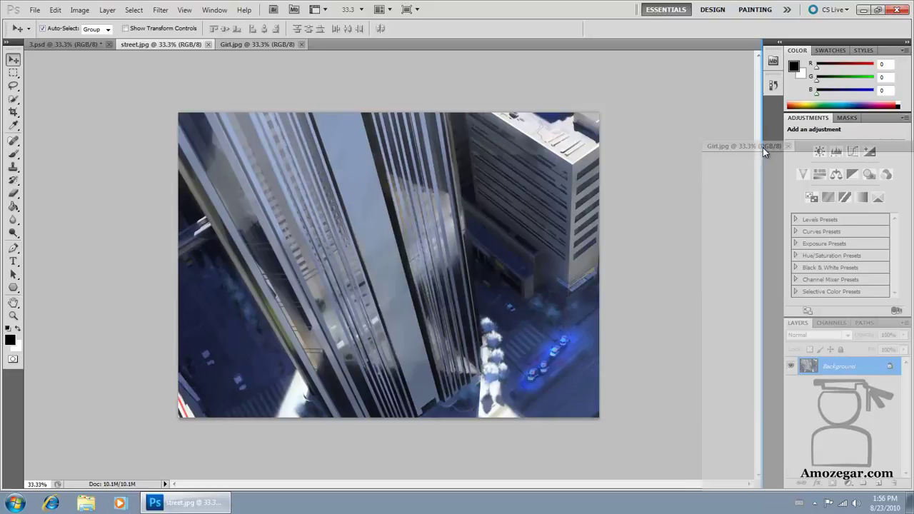
drag(761, 147, 762, 148)
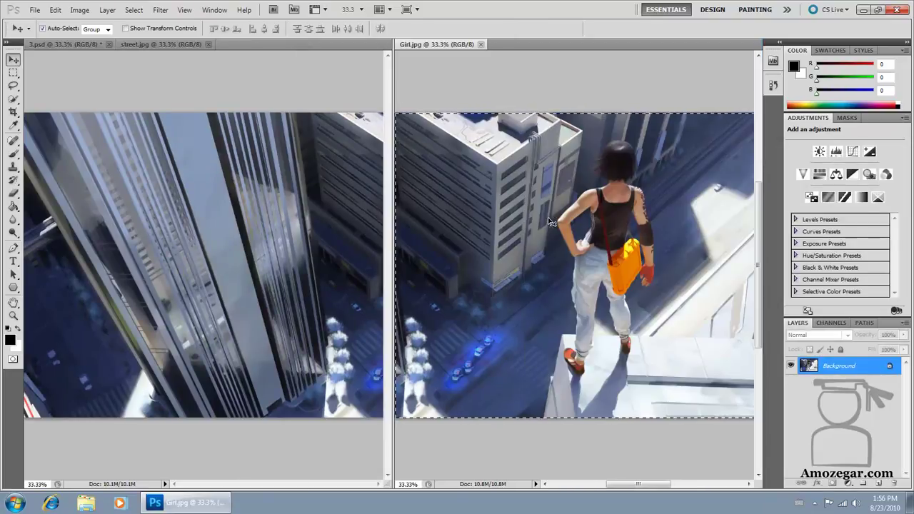
key(ctrl+d)
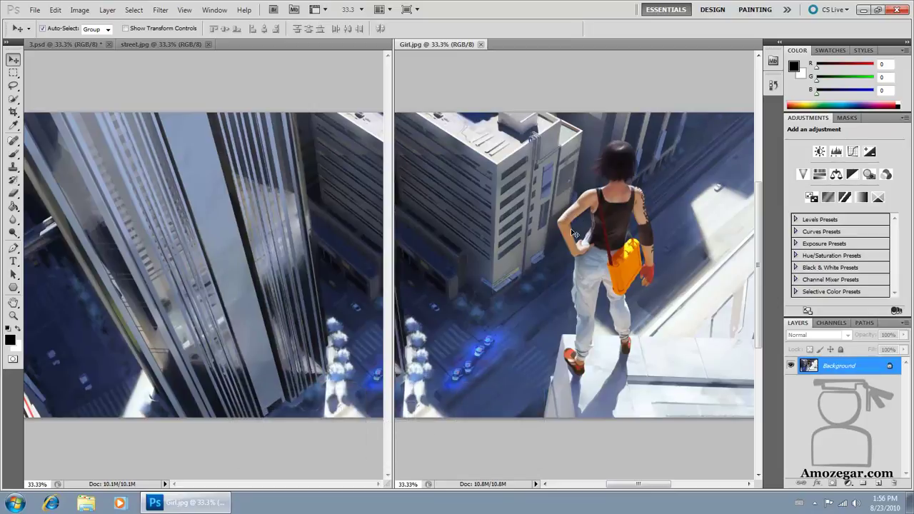
Move-drag the girl image into street.jpg as Layer 1, then close Girl.jpg.
drag(571, 229, 374, 247)
drag(334, 249, 296, 242)
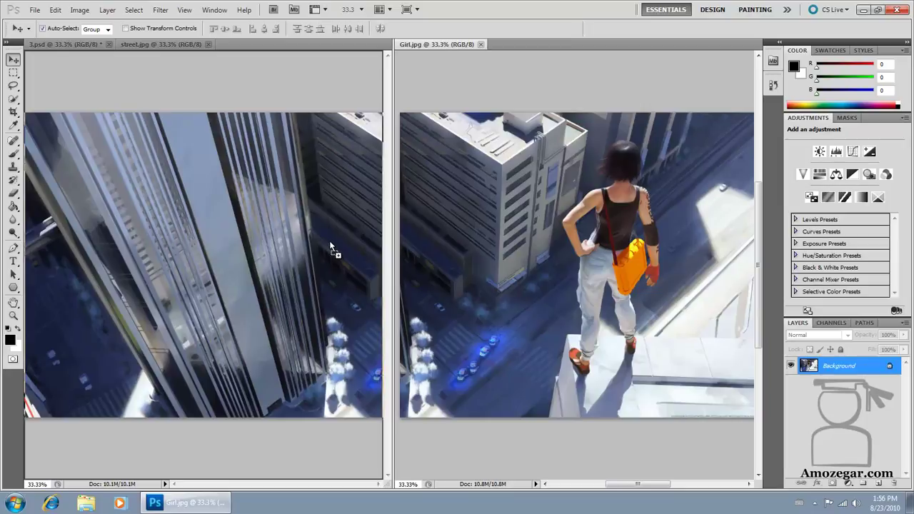
drag(331, 237, 332, 243)
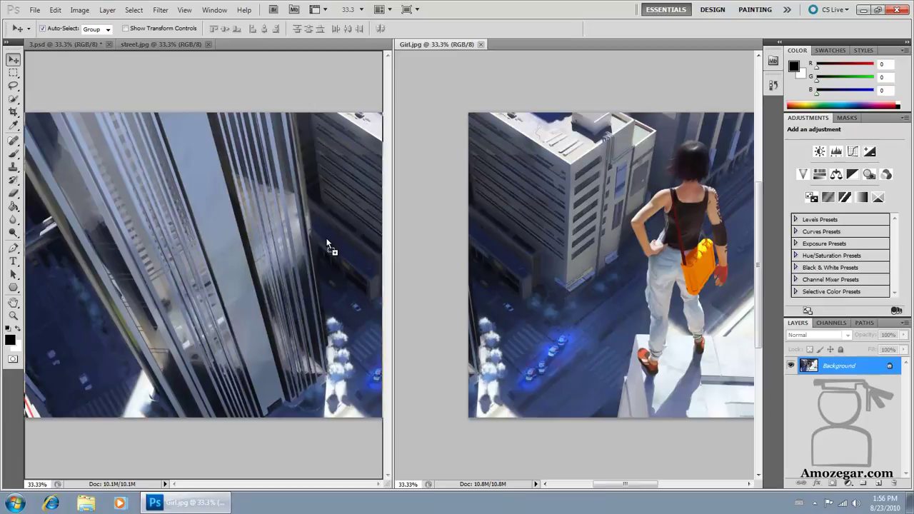
drag(241, 244, 243, 246)
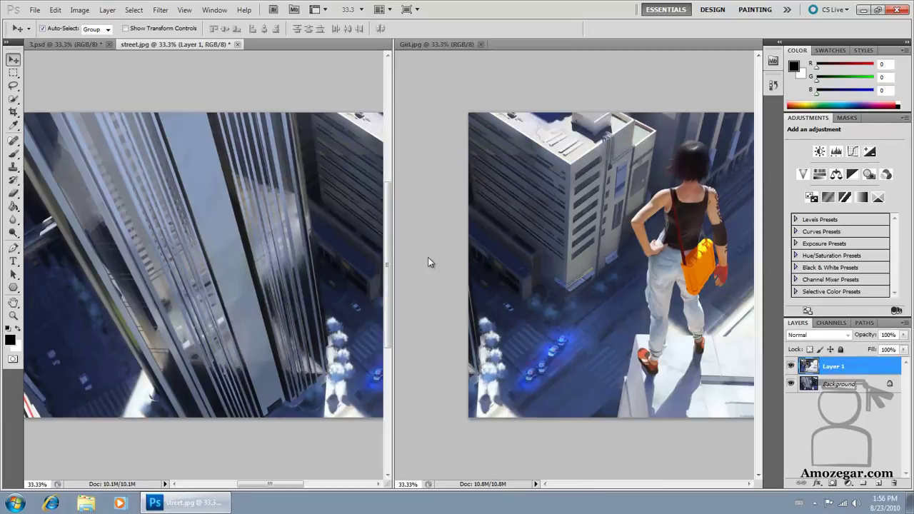
click(481, 44)
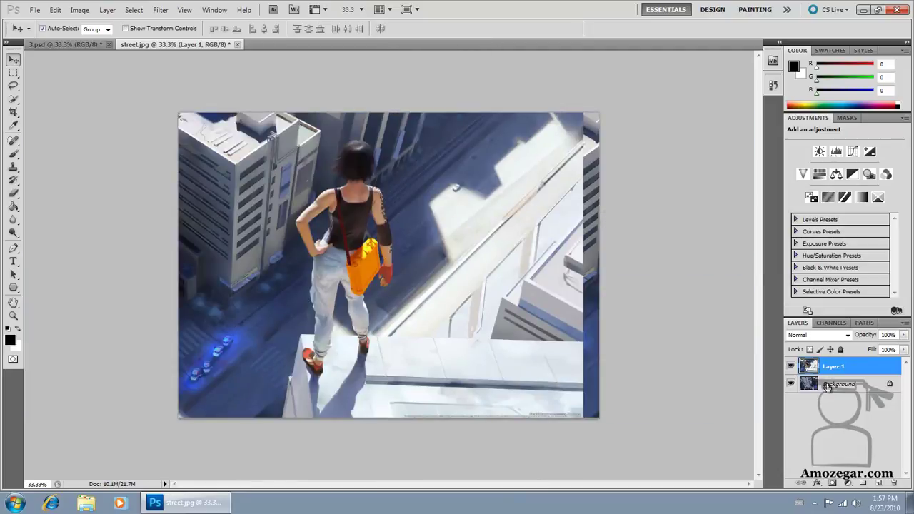
Toggle Layer 1's visibility to compare, select it with Background, and open Auto-Align Layers.
click(827, 386)
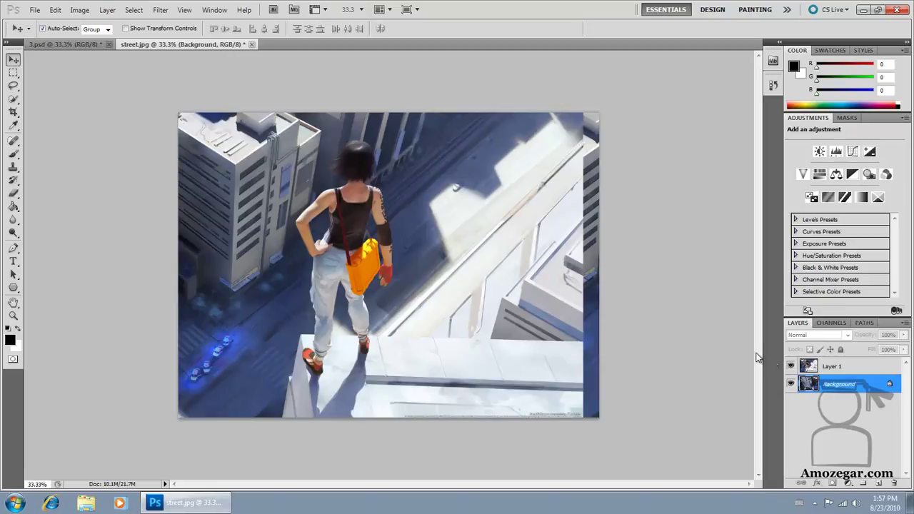
click(823, 367)
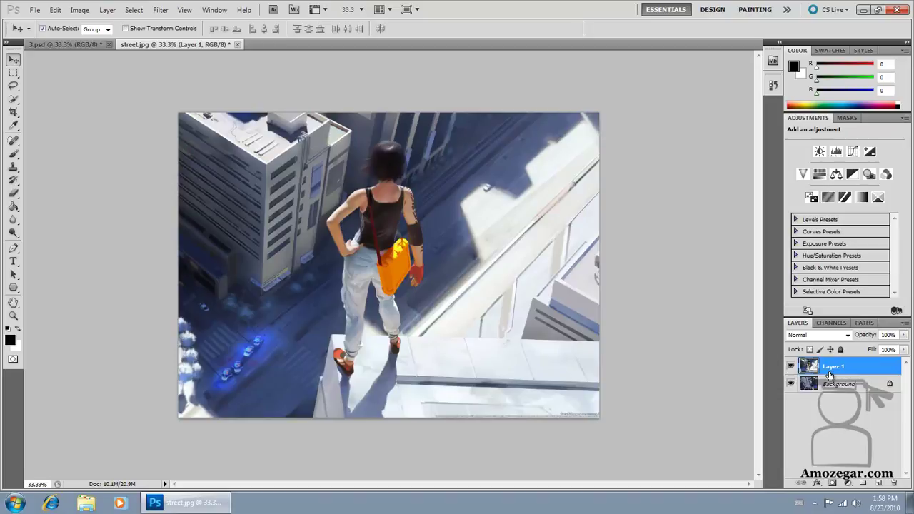
click(791, 367)
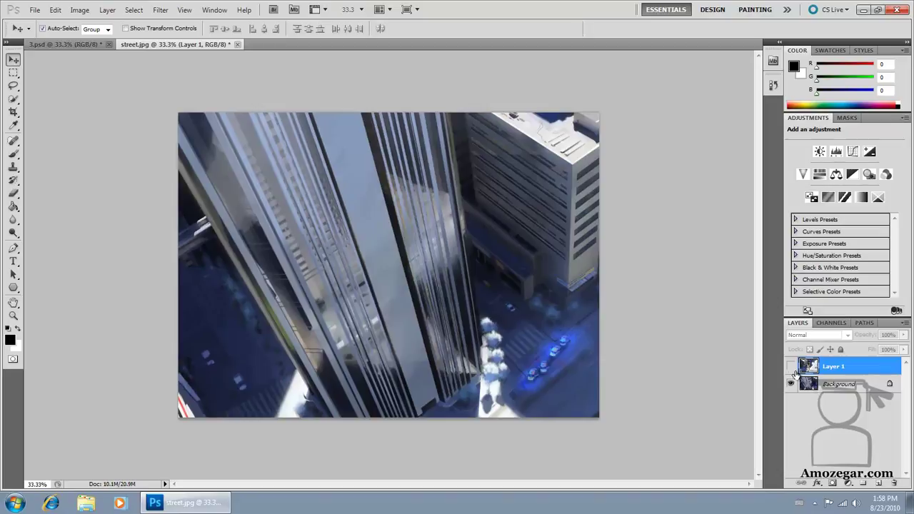
click(791, 366)
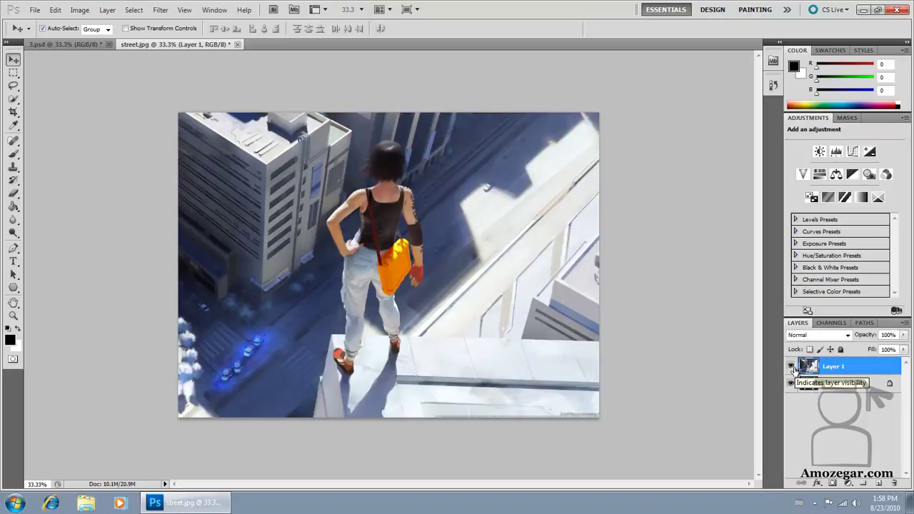
click(790, 367)
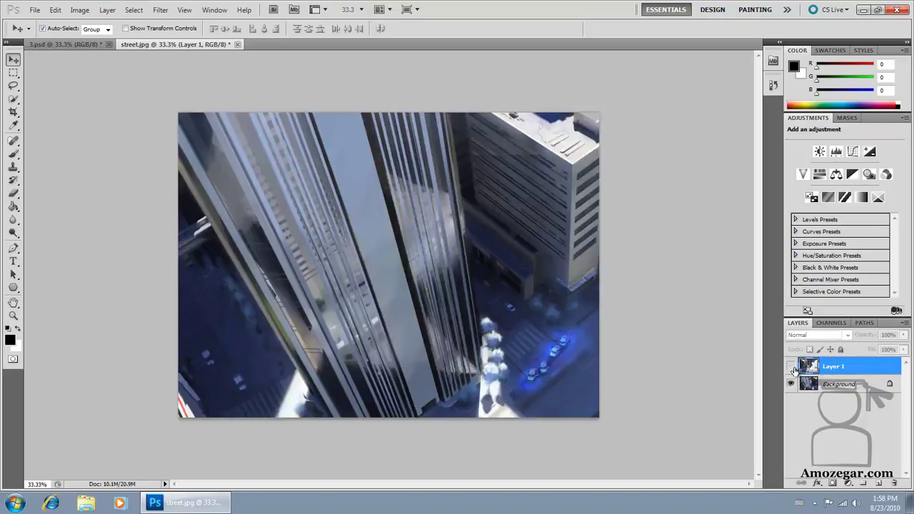
click(790, 366)
shift+click(840, 385)
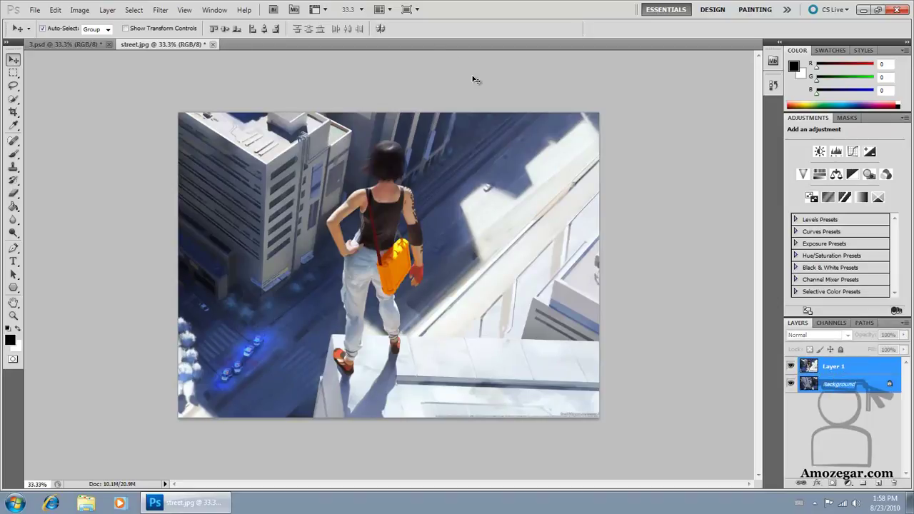
click(380, 29)
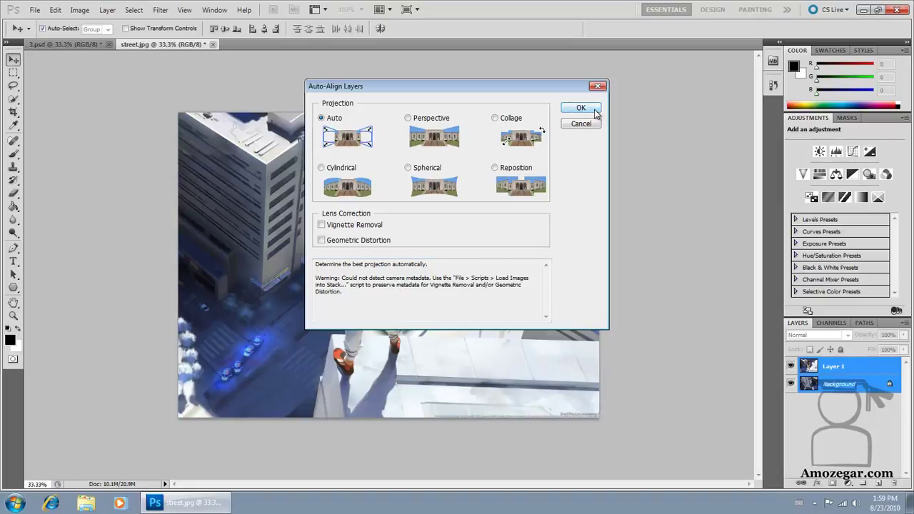
Apply Auto-Align with Auto projection, then zoom out to 25% to view the panorama.
mouse_move(567, 92)
mouse_down()
mouse_move(871, 188)
mouse_move(640, 101)
mouse_up()
click(664, 115)
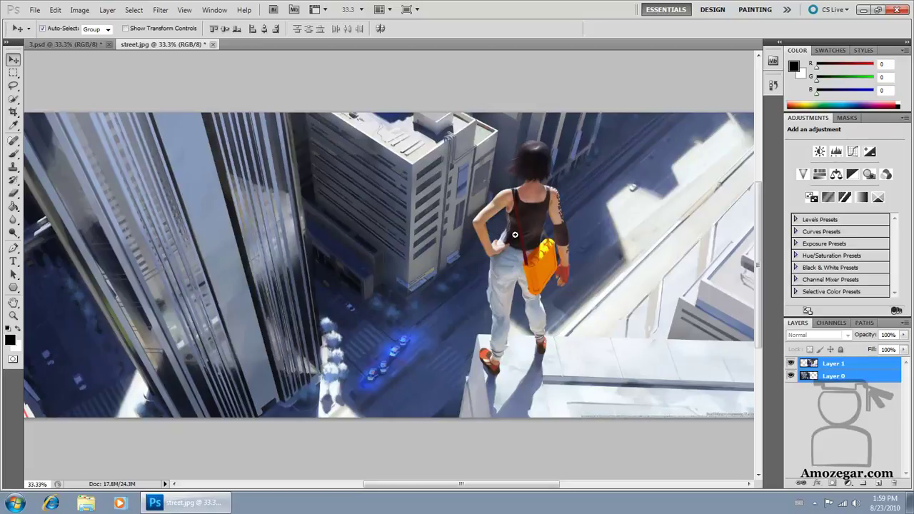
alt+click(491, 247)
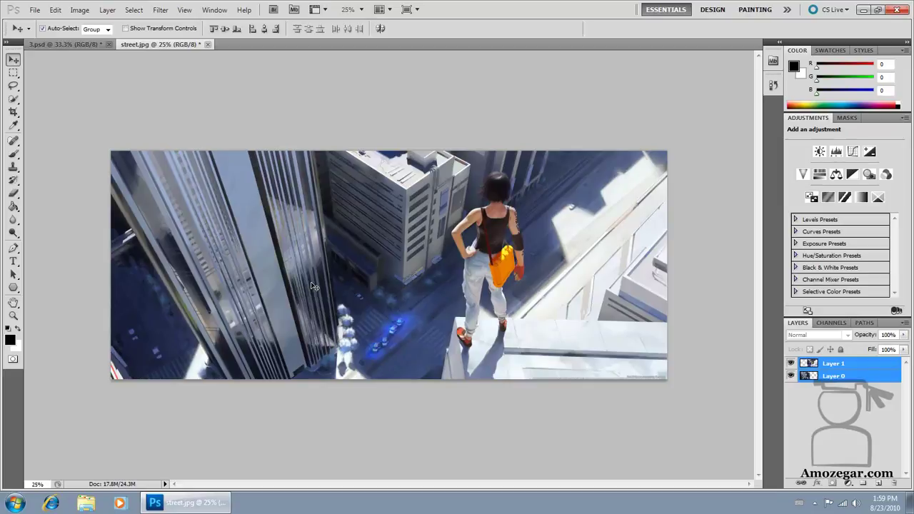
key(ctrl+z)
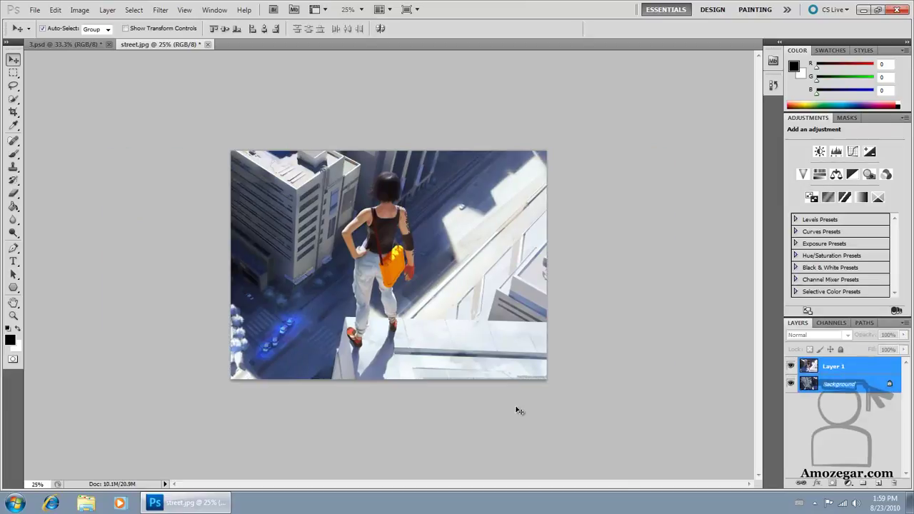
click(791, 366)
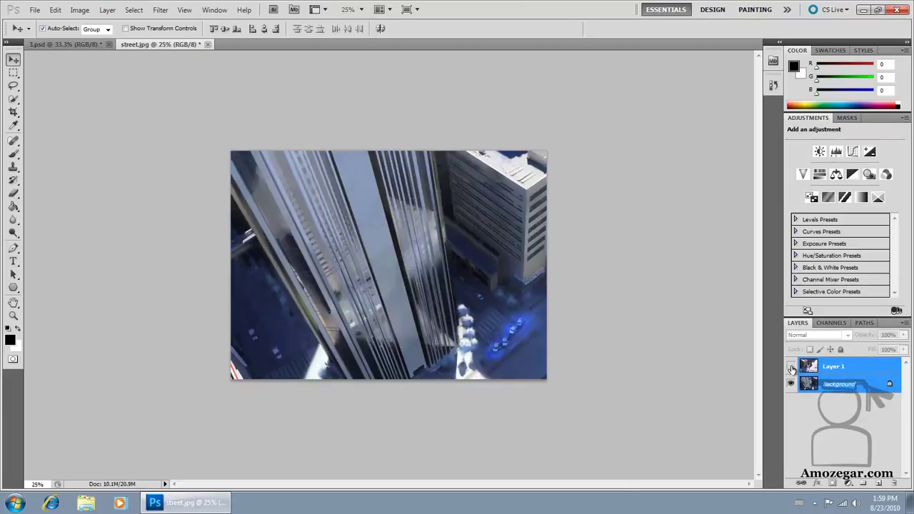
click(791, 366)
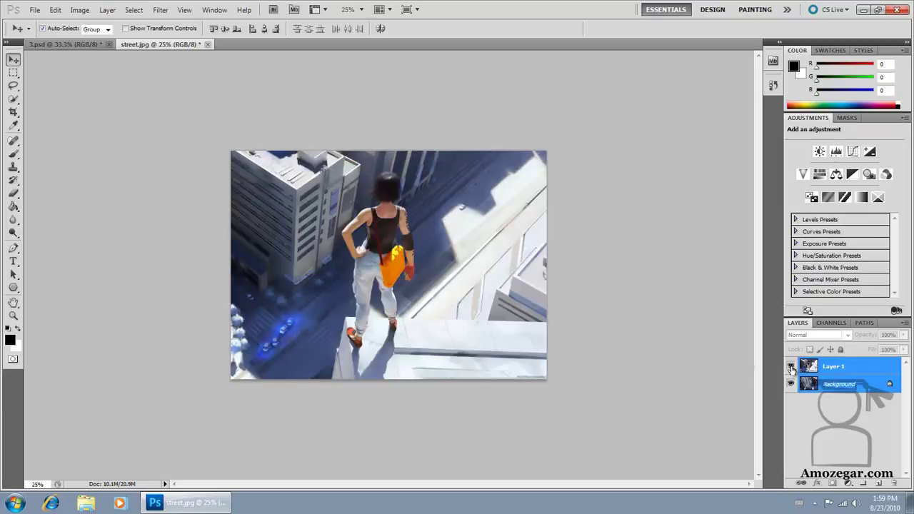
click(380, 28)
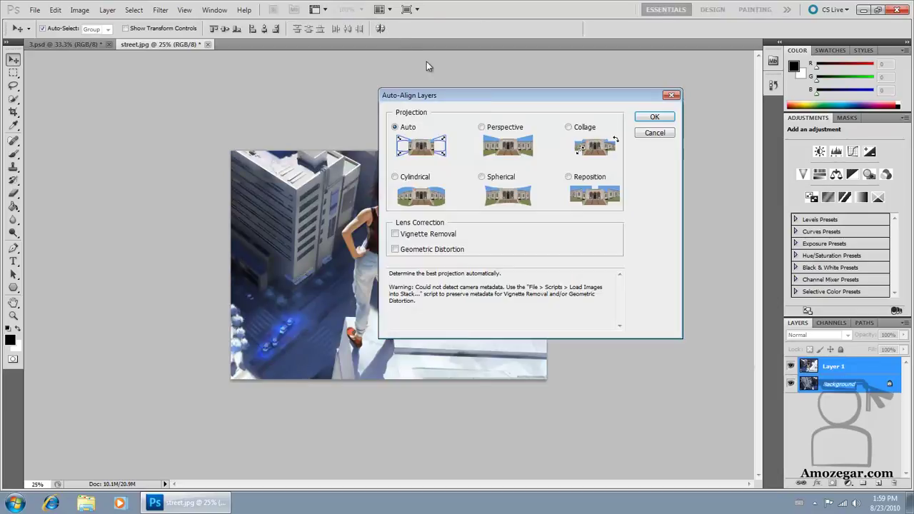
click(656, 118)
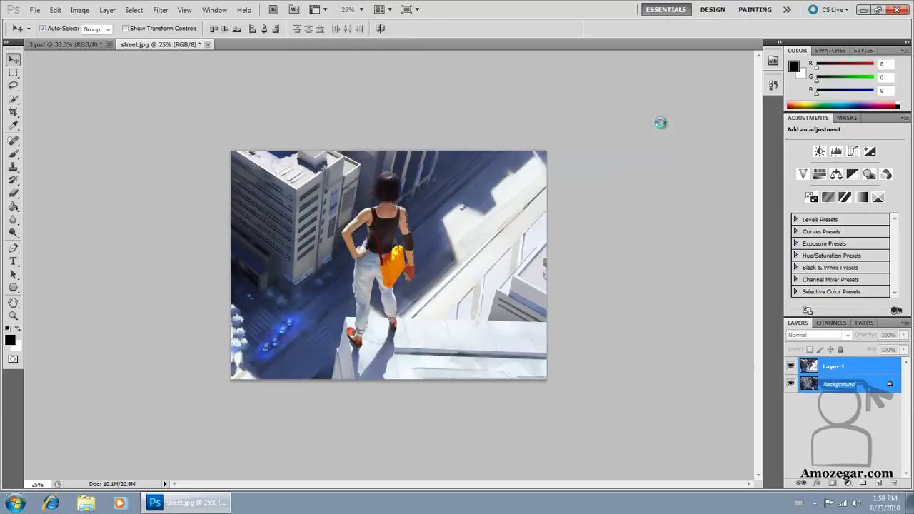